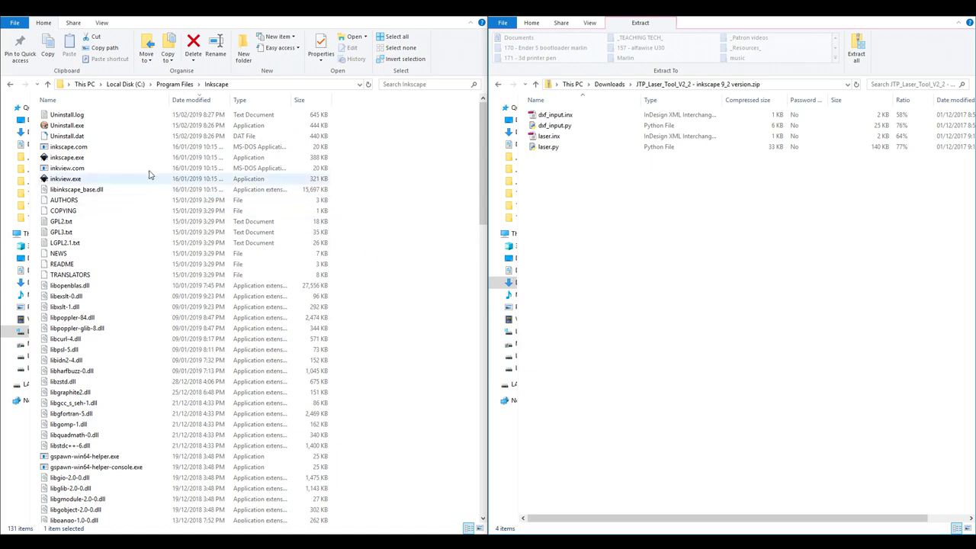
# Step: Navigate File Explorer to Inkscape's share\extensions folder
pyautogui.scroll(-20, 239, 275)
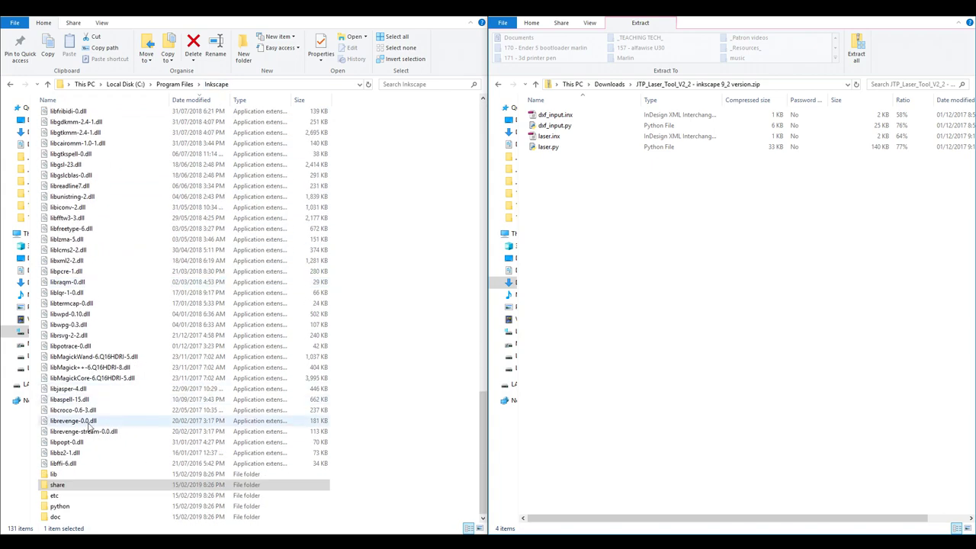
pyautogui.doubleClick(61, 485)
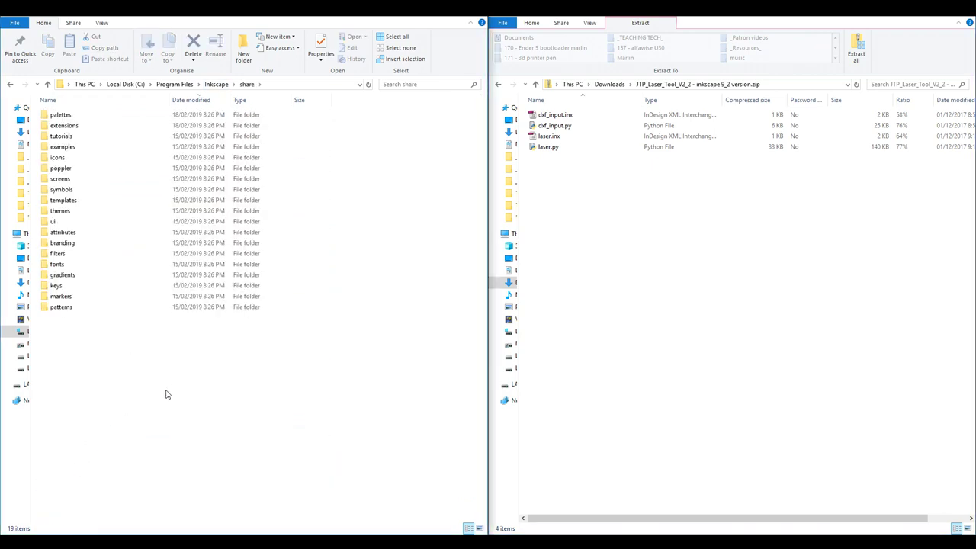
pyautogui.click(85, 116)
pyautogui.click(85, 124)
pyautogui.click(119, 388)
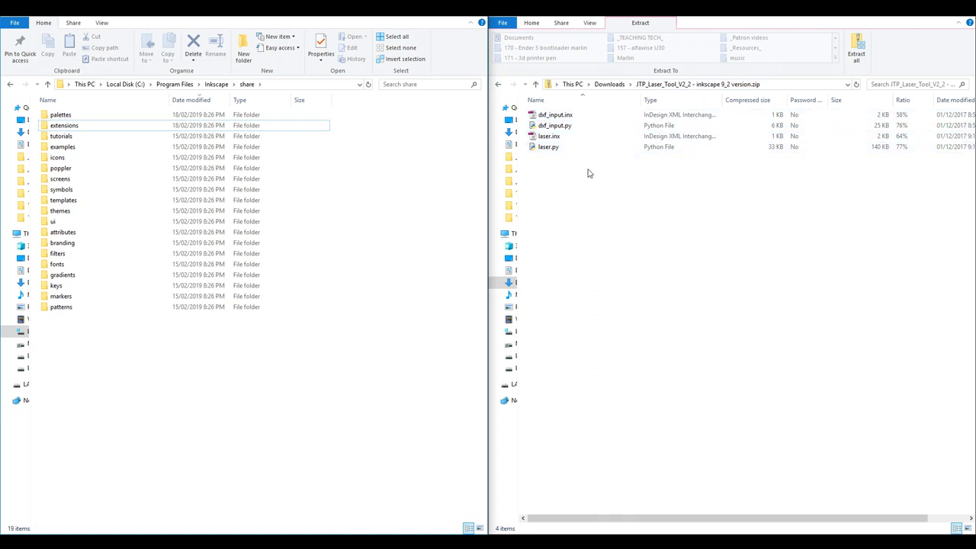
# Step: Copy laser.py, laser.inx, dxf_input.py and dxf_input.inx from the zip into extensions, replacing existing files
pyautogui.moveTo(588, 169); pyautogui.dragTo(564, 112)
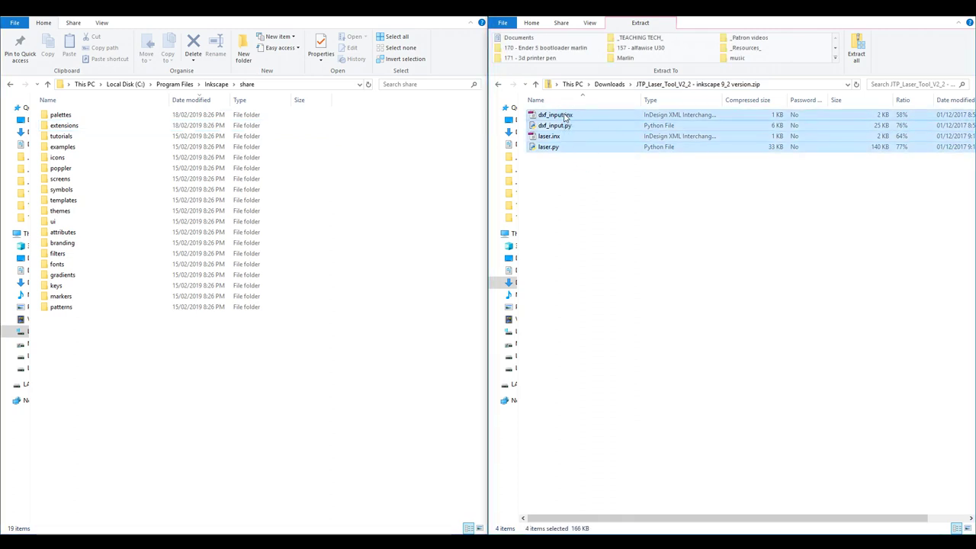
pyautogui.hotkey('ctrl', 'c')
pyautogui.doubleClick(95, 127)
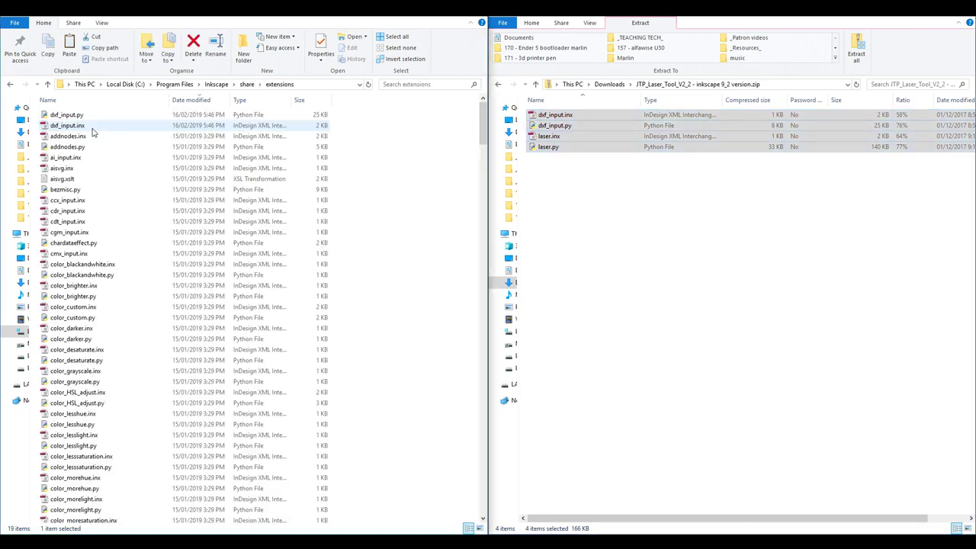
pyautogui.hotkey('ctrl', 'v')
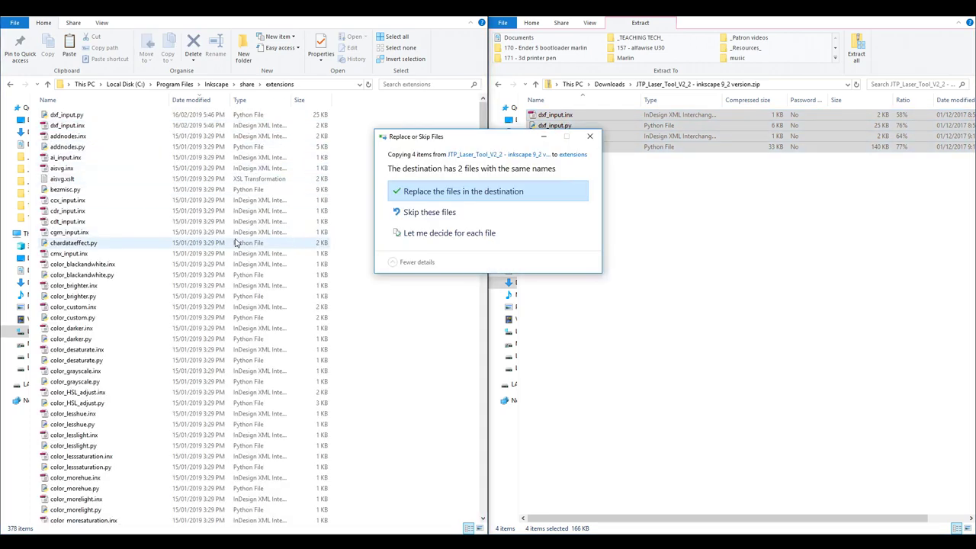
pyautogui.click(442, 193)
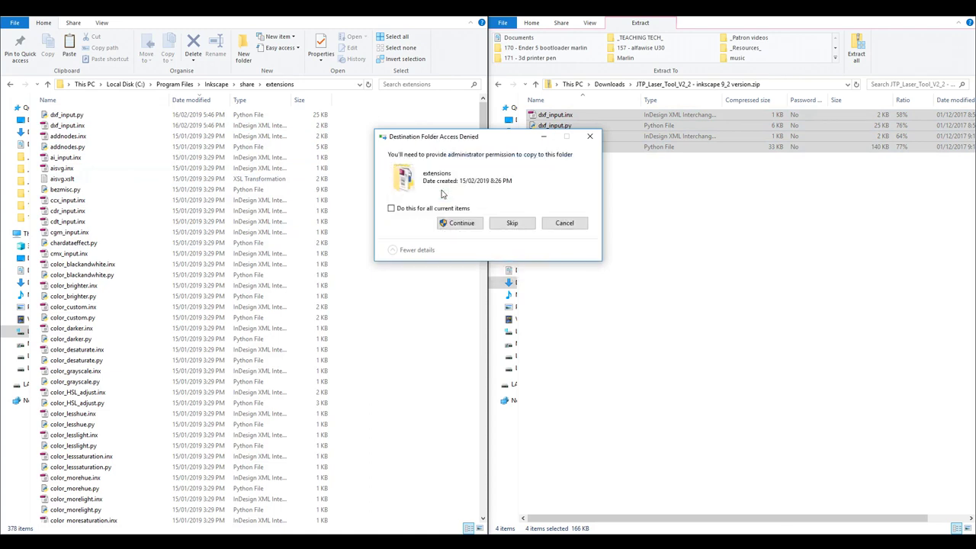
pyautogui.click(462, 225)
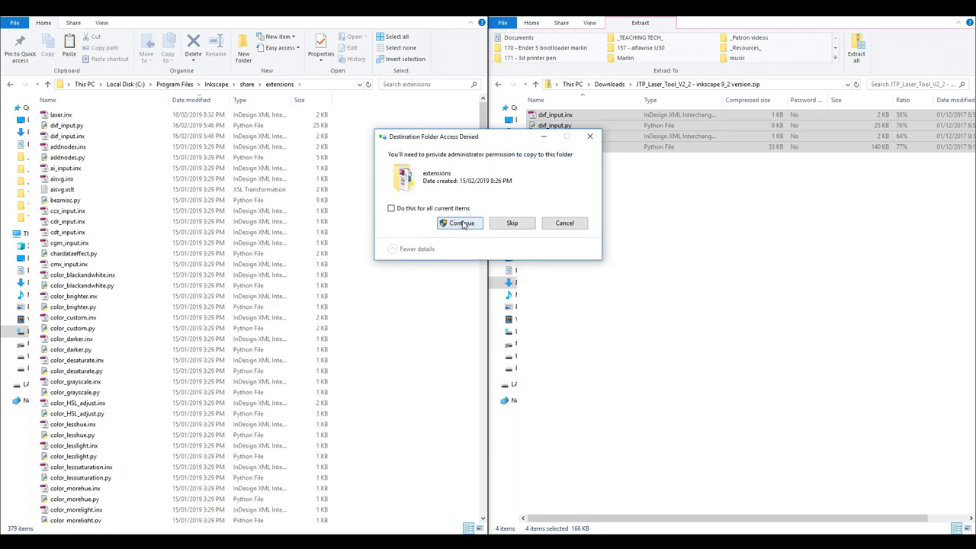
pyautogui.click(459, 224)
pyautogui.click(456, 225)
pyautogui.click(456, 224)
pyautogui.click(637, 229)
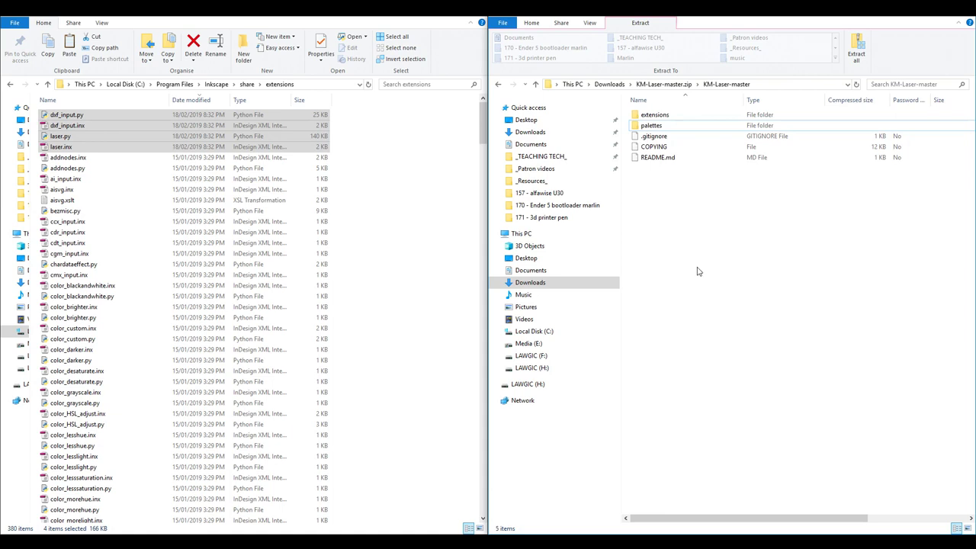
# Step: Copy the thirteen kmlaser files from the zip's extensions folder into Inkscape's extensions folder
pyautogui.doubleClick(658, 118)
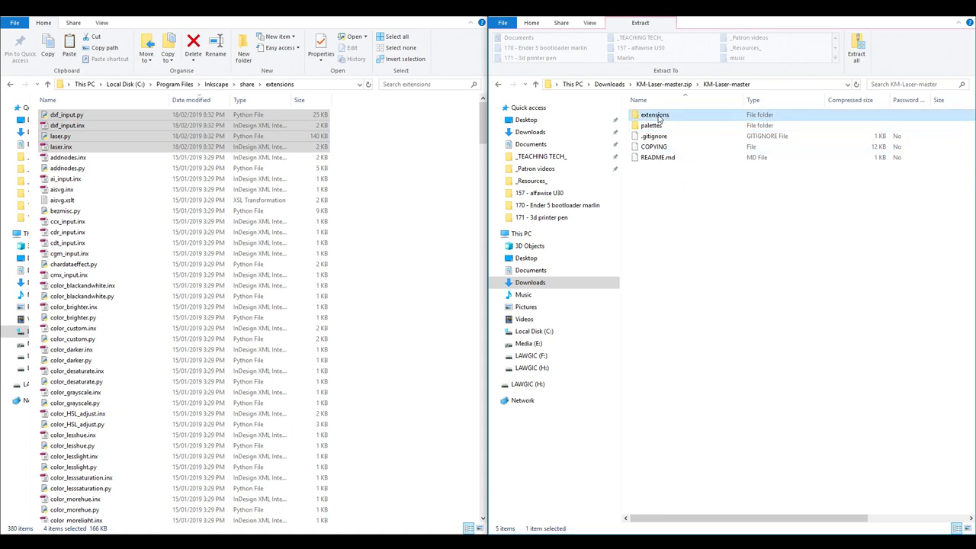
pyautogui.moveTo(645, 269); pyautogui.dragTo(363, 259)
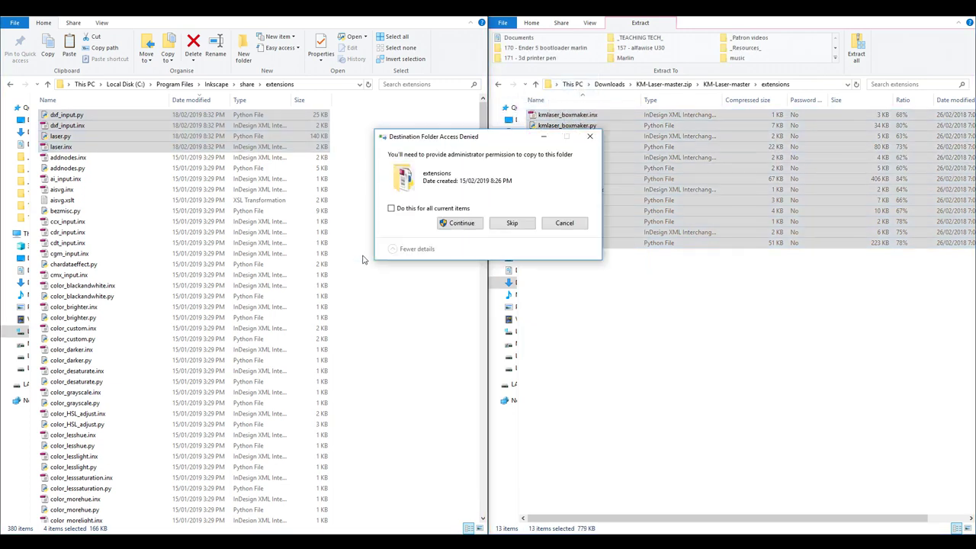
pyautogui.click(460, 223)
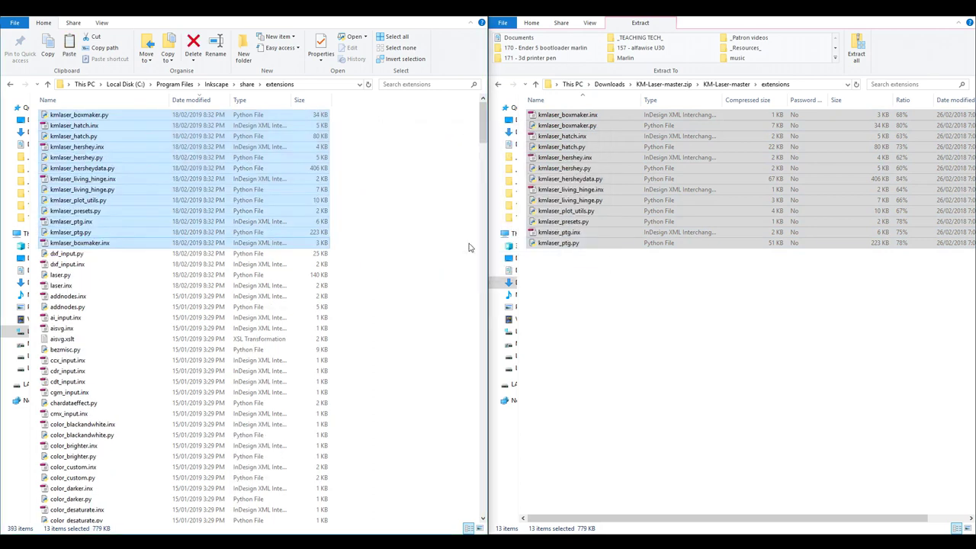
# Step: Copy KM-Laser.gpl from the zip's palettes folder into Inkscape's share\palettes folder
pyautogui.click(725, 84)
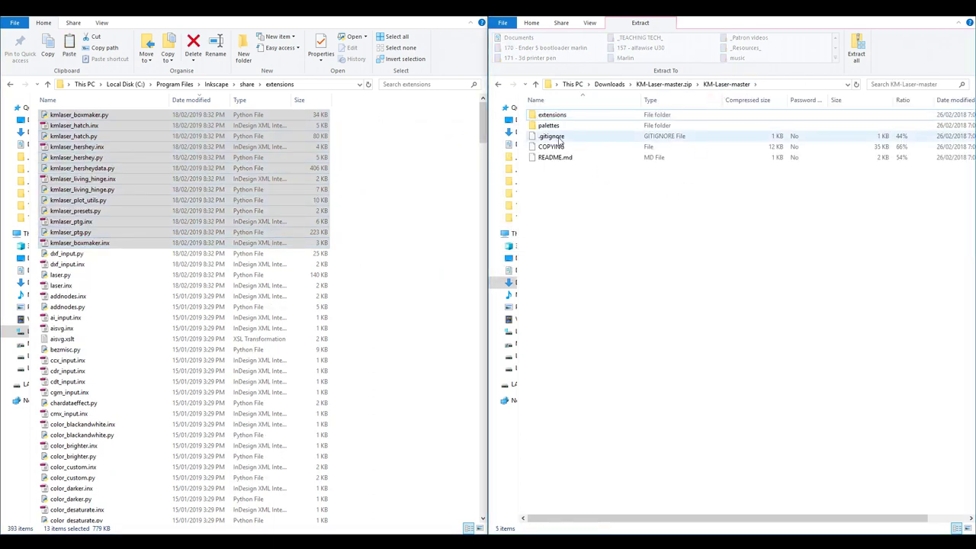
pyautogui.doubleClick(555, 127)
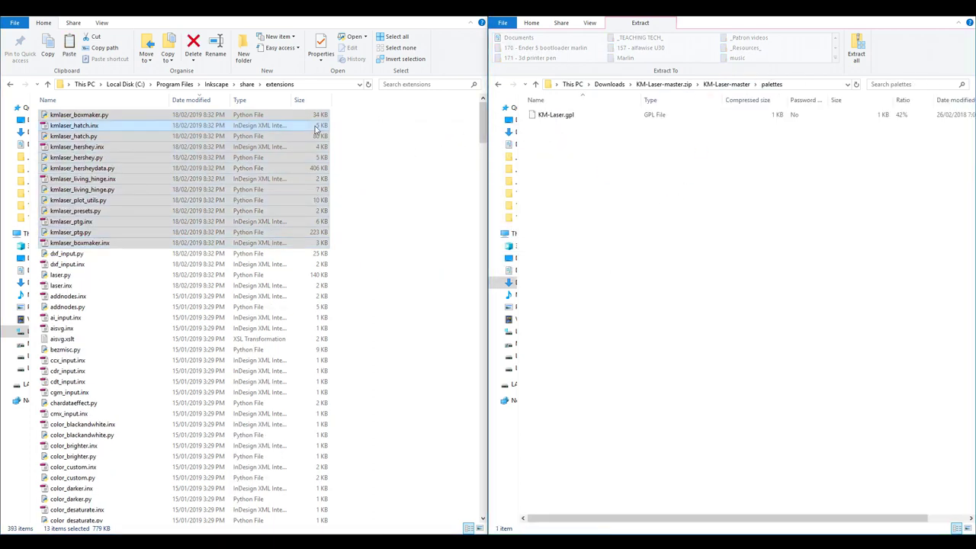
pyautogui.click(247, 84)
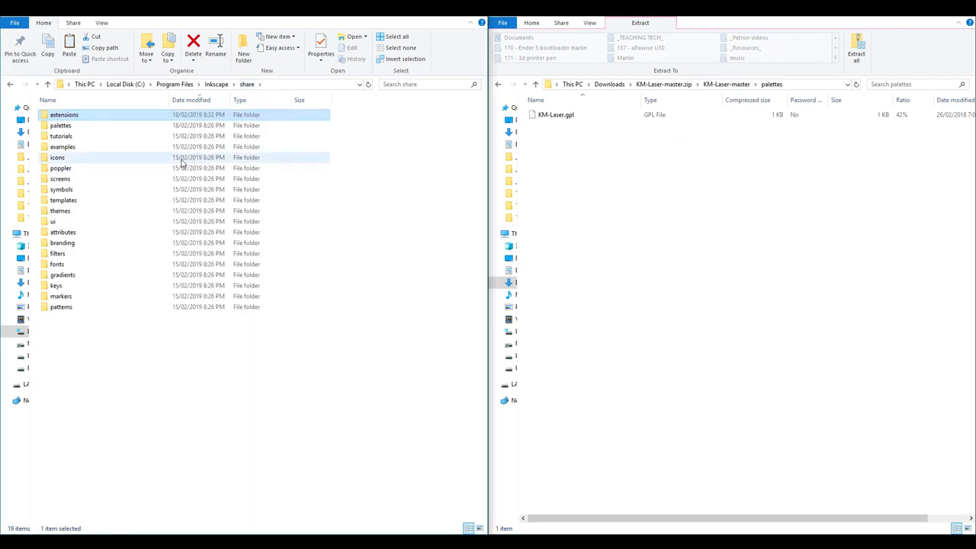
pyautogui.doubleClick(89, 126)
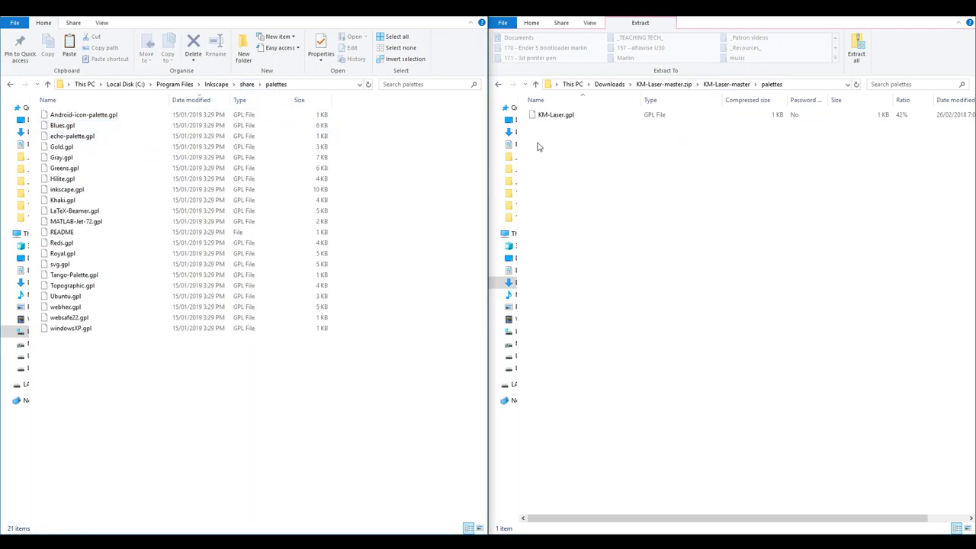
pyautogui.moveTo(563, 122); pyautogui.dragTo(254, 364)
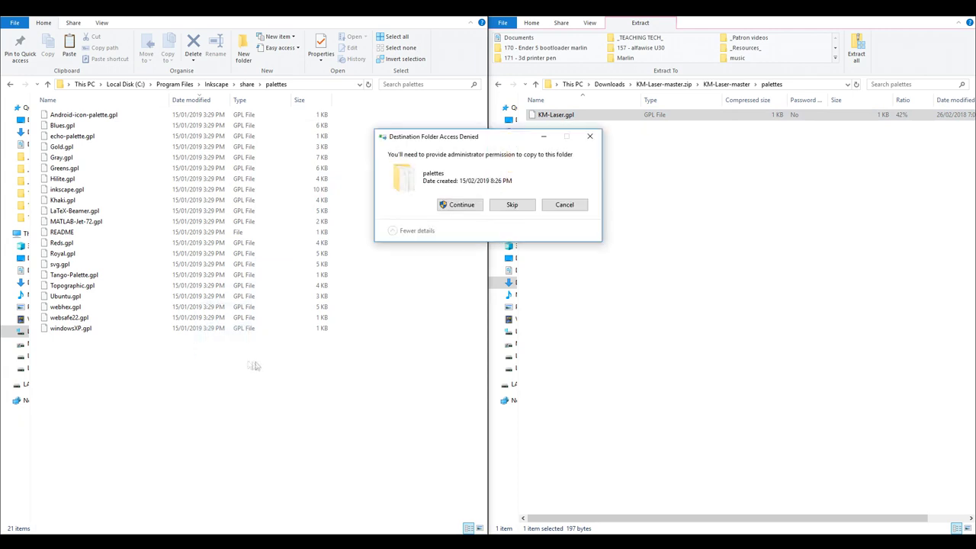
pyautogui.click(443, 207)
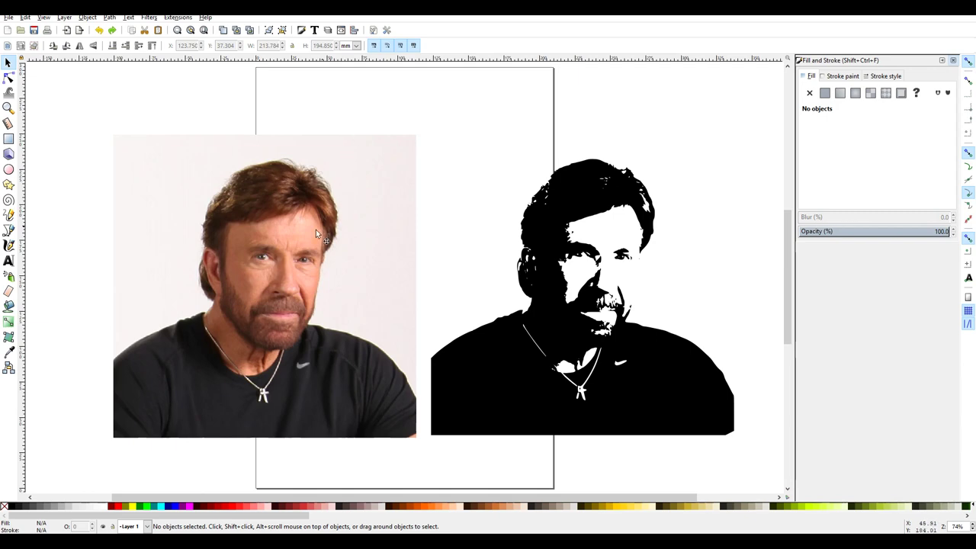
# Step: Pan and zoom in to inspect the photo and the edge of its black trace
pyautogui.moveTo(316, 230); pyautogui.dragTo(509, 256)
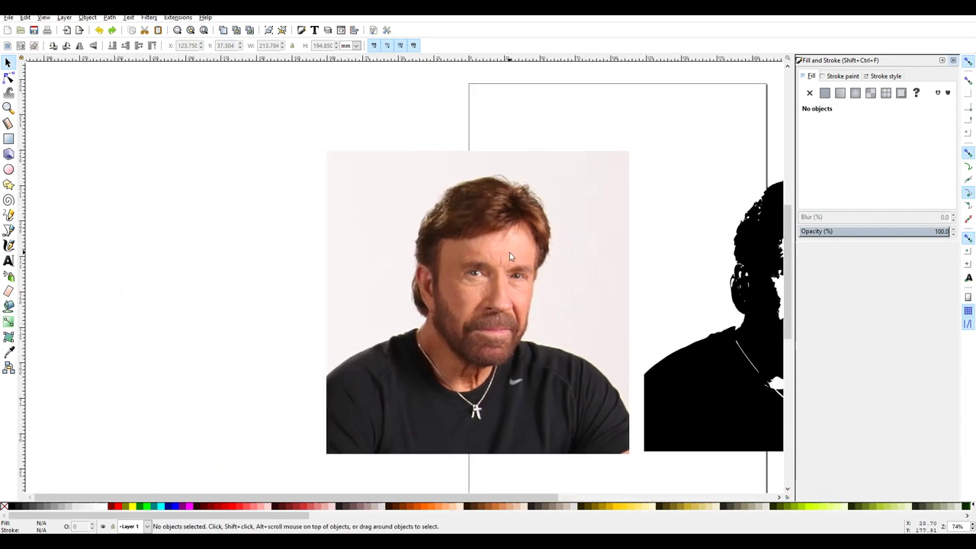
pyautogui.keyDown('ctrl'); pyautogui.scroll(8, 511, 257); pyautogui.keyUp('ctrl')
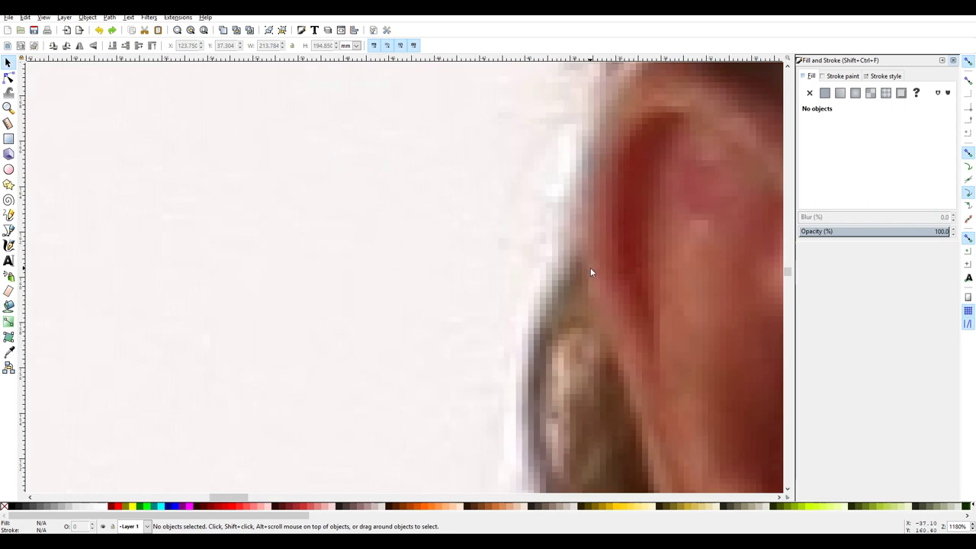
pyautogui.keyDown('ctrl'); pyautogui.scroll(-8, 590, 268); pyautogui.keyUp('ctrl')
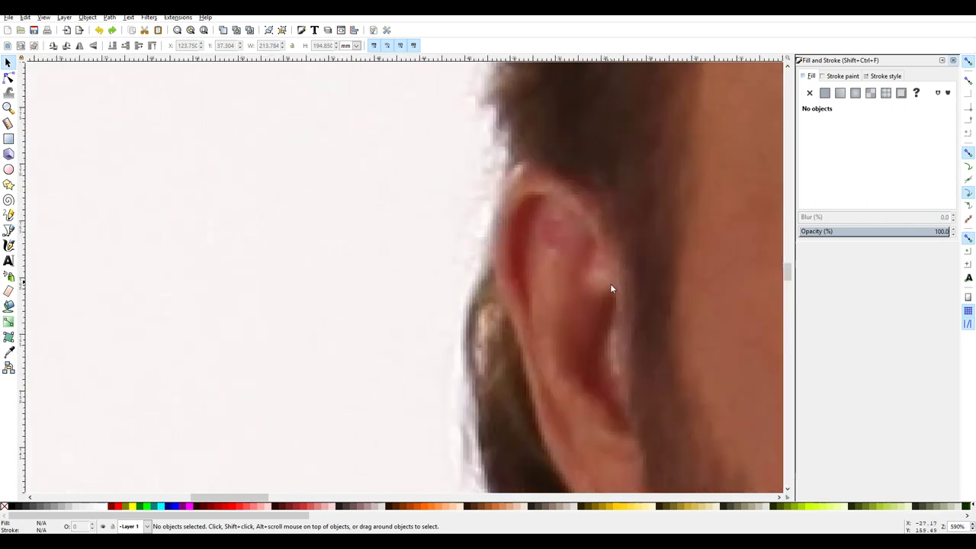
pyautogui.keyDown('ctrl'); pyautogui.scroll(-2, 620, 293); pyautogui.keyUp('ctrl')
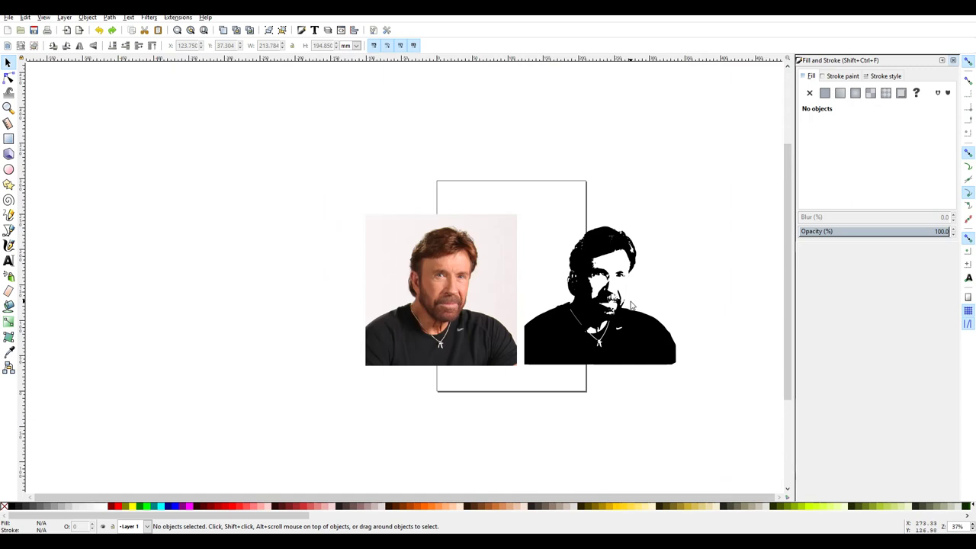
pyautogui.moveTo(620, 296); pyautogui.dragTo(482, 302)
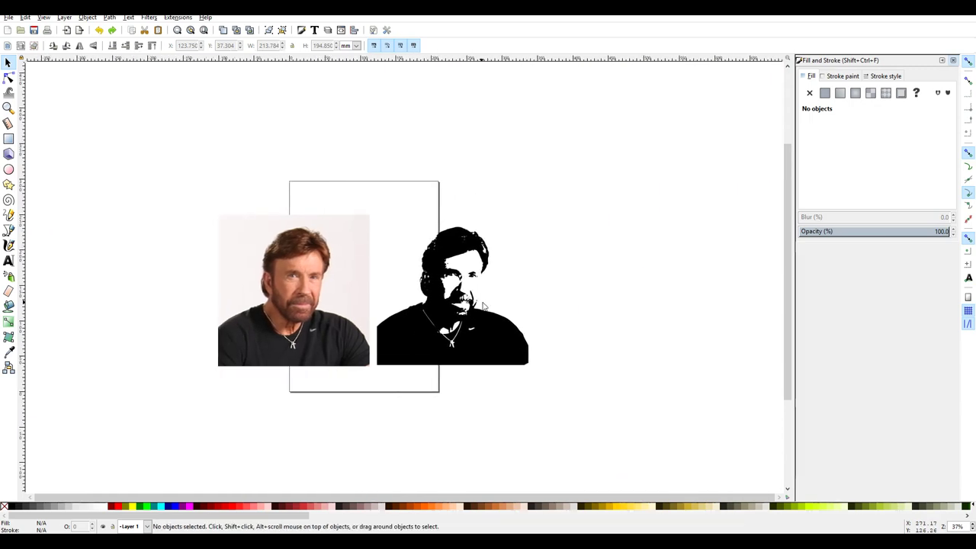
pyautogui.keyDown('ctrl'); pyautogui.scroll(5, 578, 303); pyautogui.keyUp('ctrl')
pyautogui.keyDown('ctrl'); pyautogui.scroll(3, 578, 303); pyautogui.keyUp('ctrl')
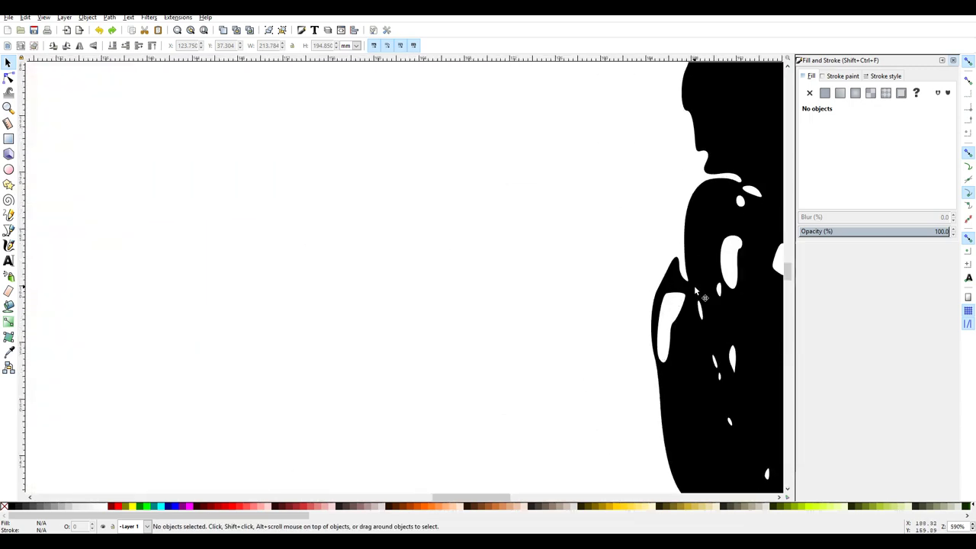
pyautogui.moveTo(625, 287); pyautogui.dragTo(505, 300)
pyautogui.keyDown('ctrl'); pyautogui.scroll(3, 590, 309); pyautogui.keyUp('ctrl')
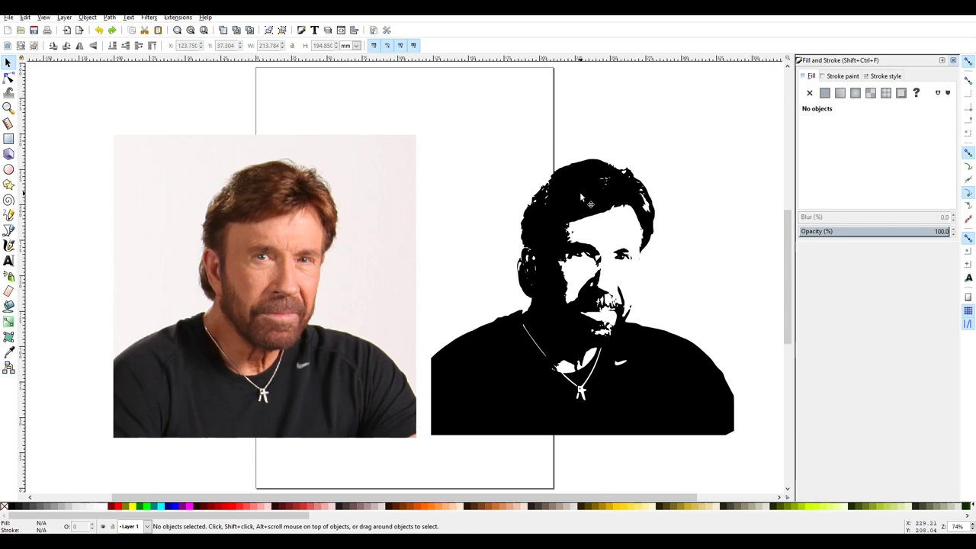
# Step: Select the black traced path and view its 1021 nodes
pyautogui.click(579, 191)
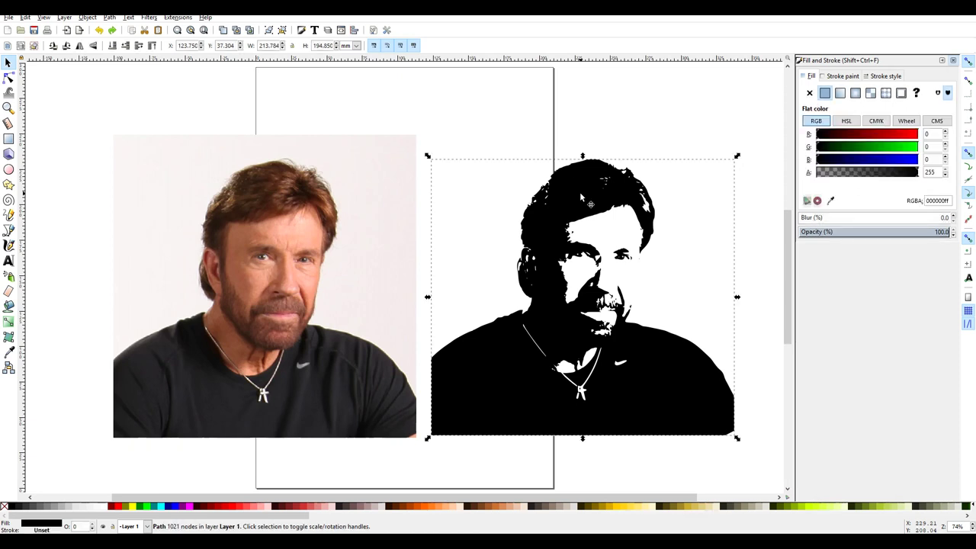
pyautogui.press('n')
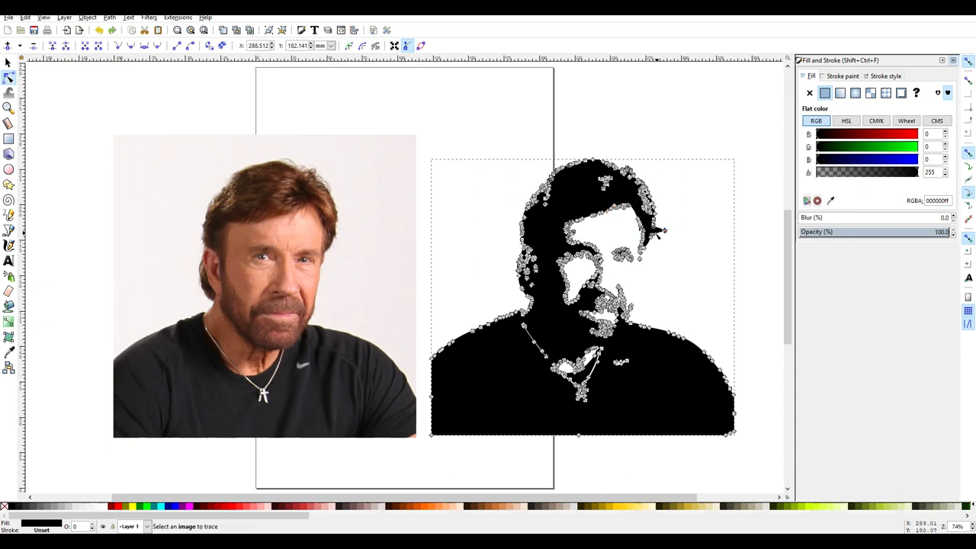
pyautogui.click(657, 234)
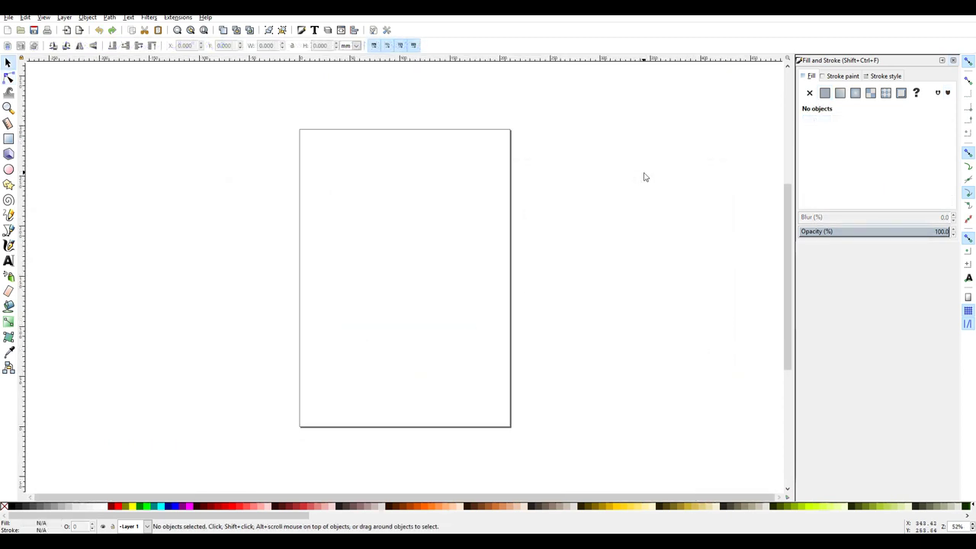
pyautogui.press('space')
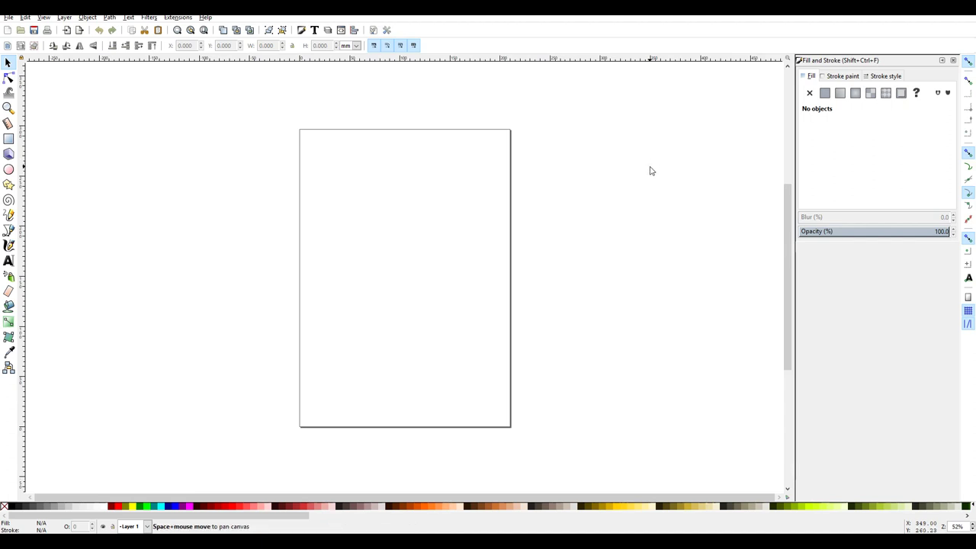
pyautogui.moveTo(650, 167)
pyautogui.mouseDown()
pyautogui.moveTo(543, 137)
pyautogui.moveTo(584, 248)
pyautogui.moveTo(600, 144)
pyautogui.moveTo(645, 191)
pyautogui.moveTo(659, 177)
pyautogui.mouseUp()
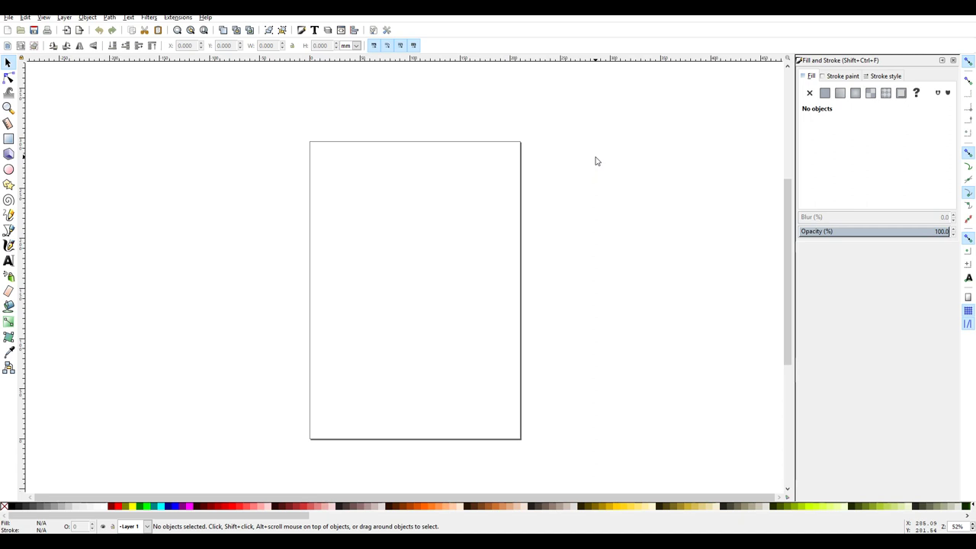
pyautogui.press('5')
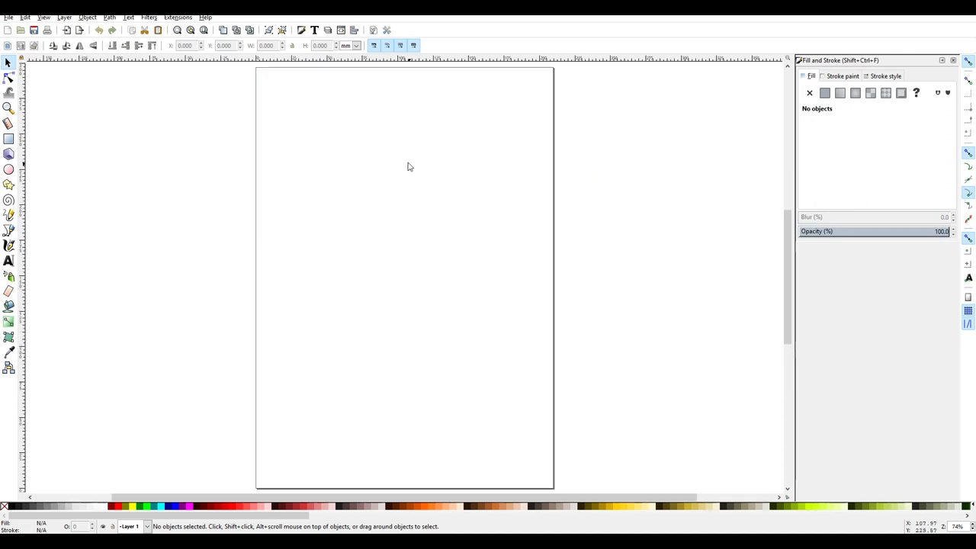
pyautogui.click(185, 18)
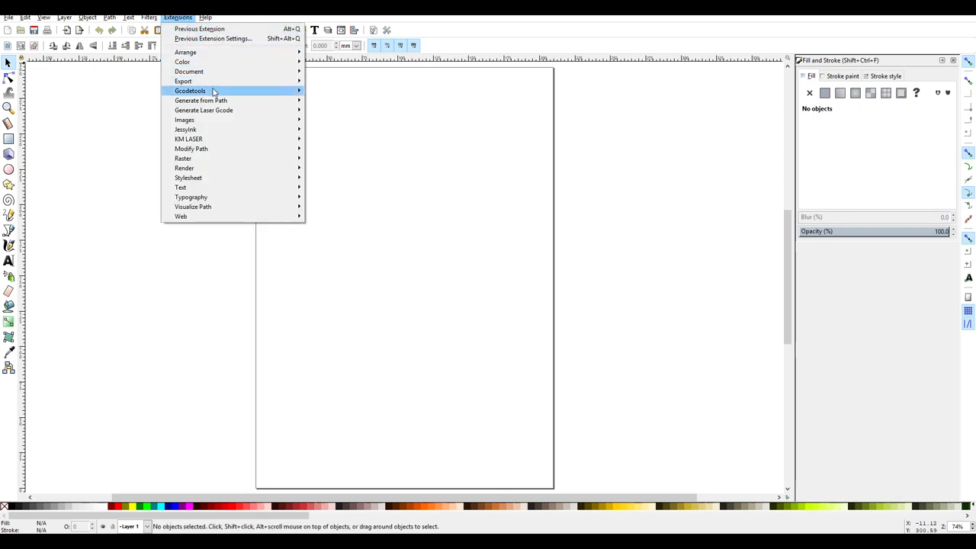
pyautogui.moveTo(215, 92)
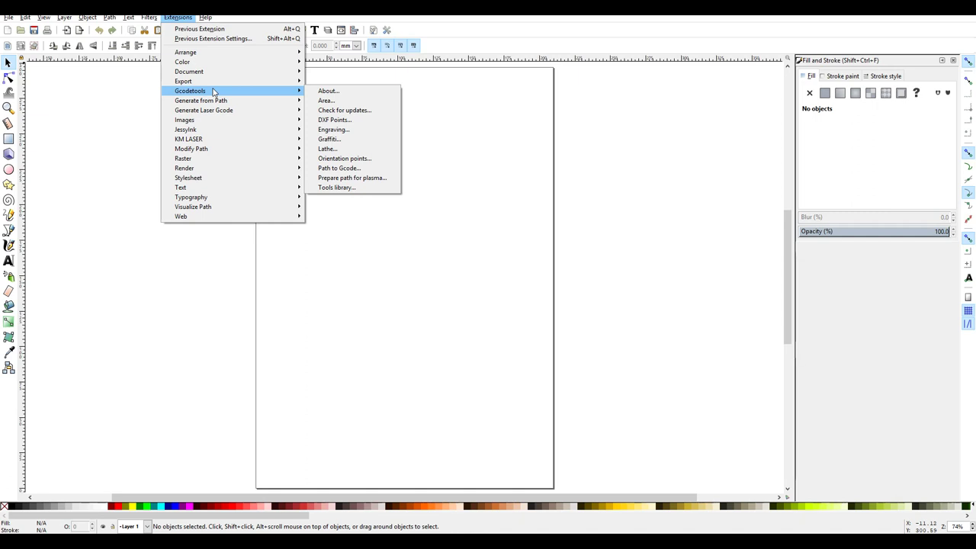
pyautogui.moveTo(246, 139)
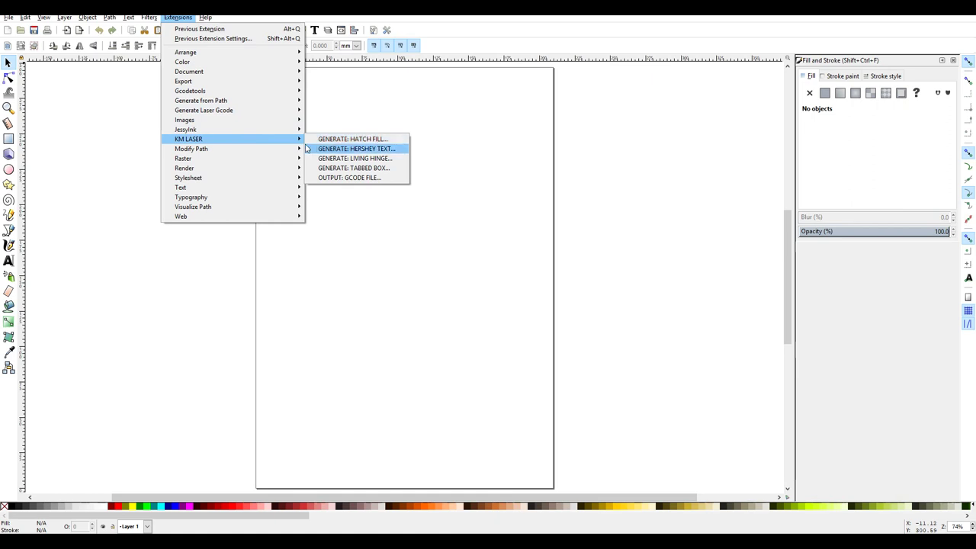
pyautogui.moveTo(254, 112)
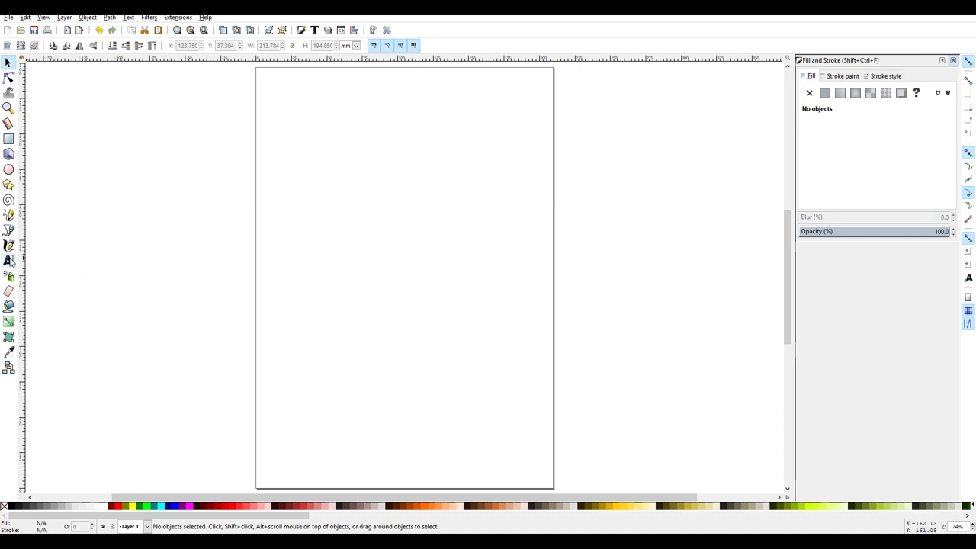
# Step: Write two-line text 'HELLO' / 'WORLD' in the lower-left area of the page
pyautogui.click(9, 260)
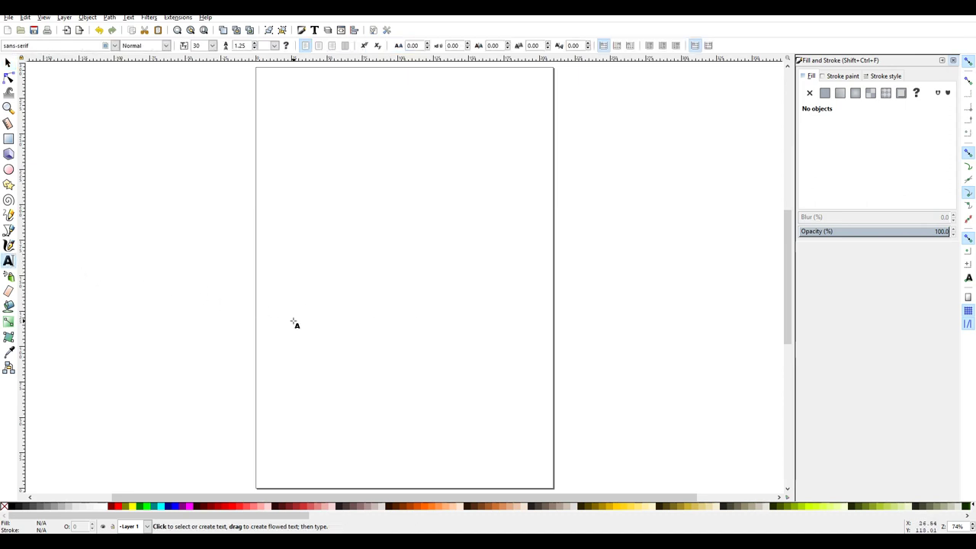
pyautogui.click(294, 321)
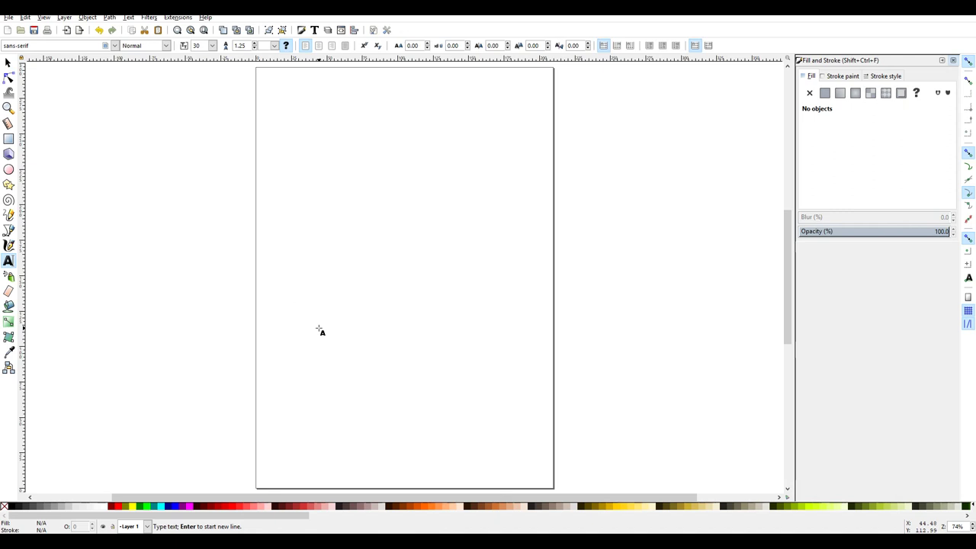
pyautogui.write('HELLO')
pyautogui.press('Return')
pyautogui.write('WORLD')
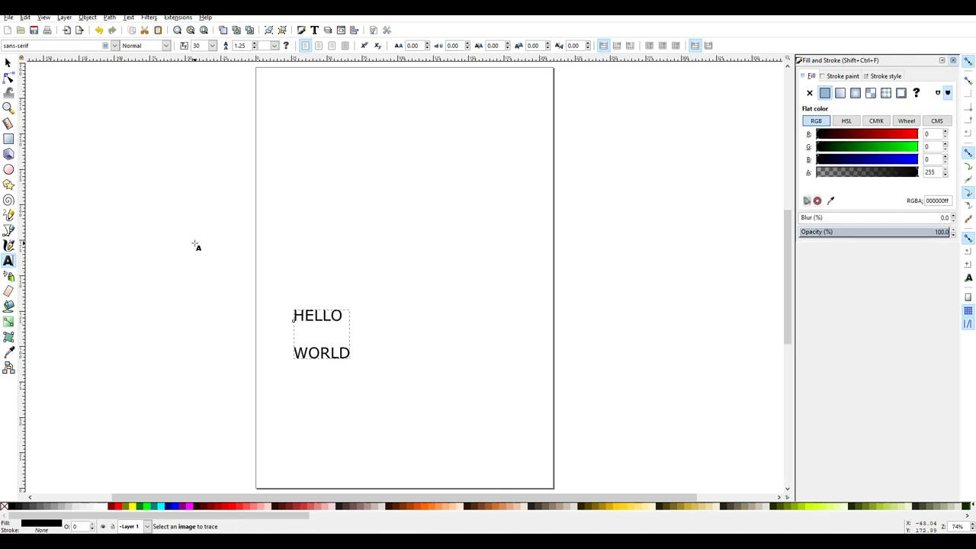
pyautogui.press('F1')
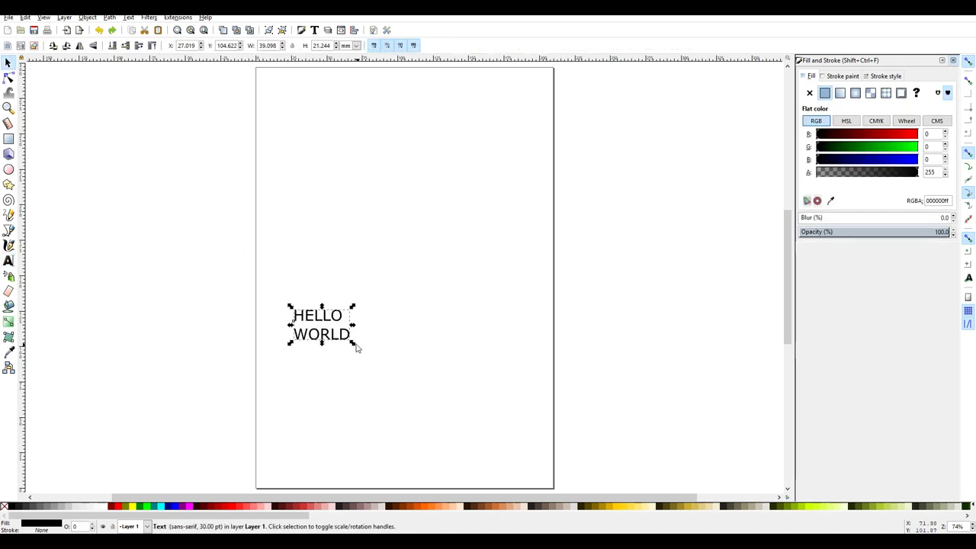
# Step: Scale the HELLO WORLD text up to 73.56 pt and reselect it
pyautogui.moveTo(353, 347); pyautogui.dragTo(430, 360)
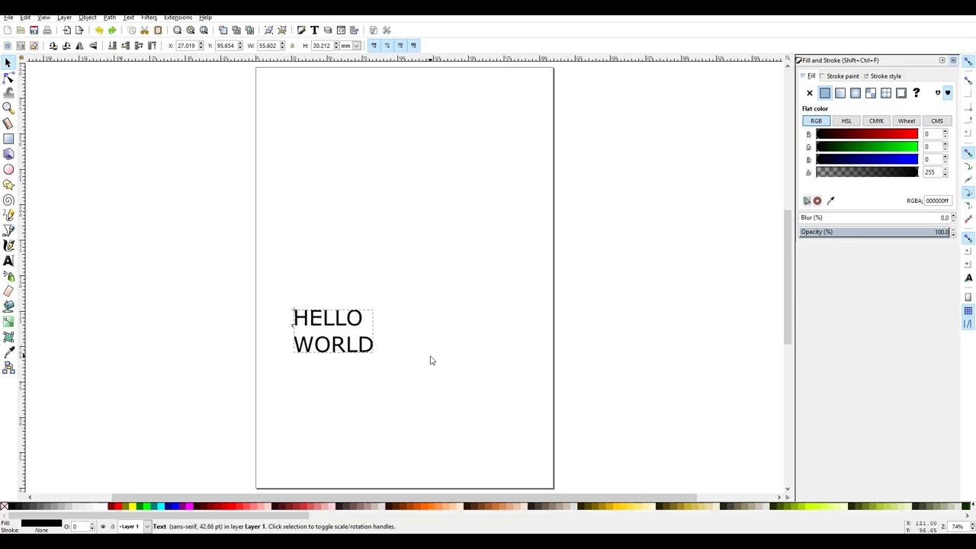
pyautogui.moveTo(430, 361); pyautogui.dragTo(463, 386)
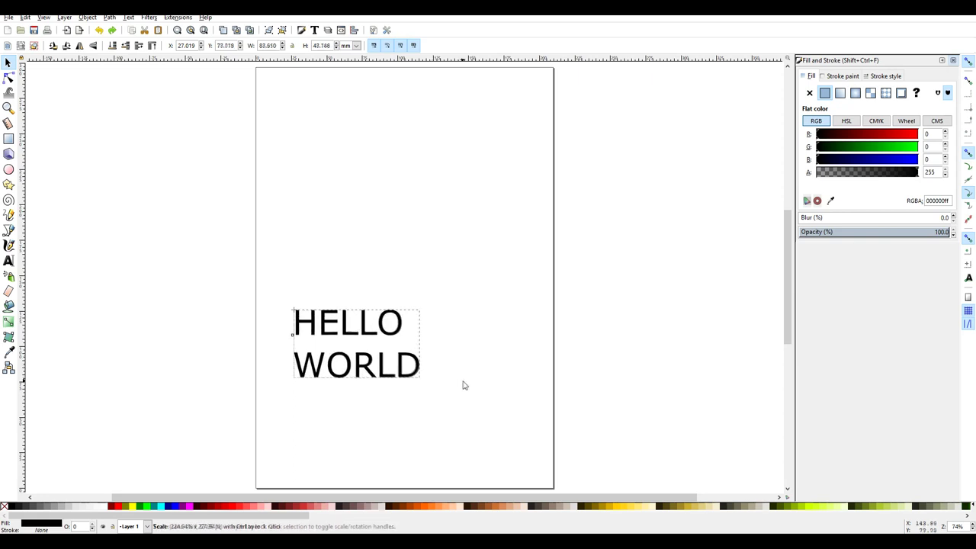
pyautogui.press('Escape')
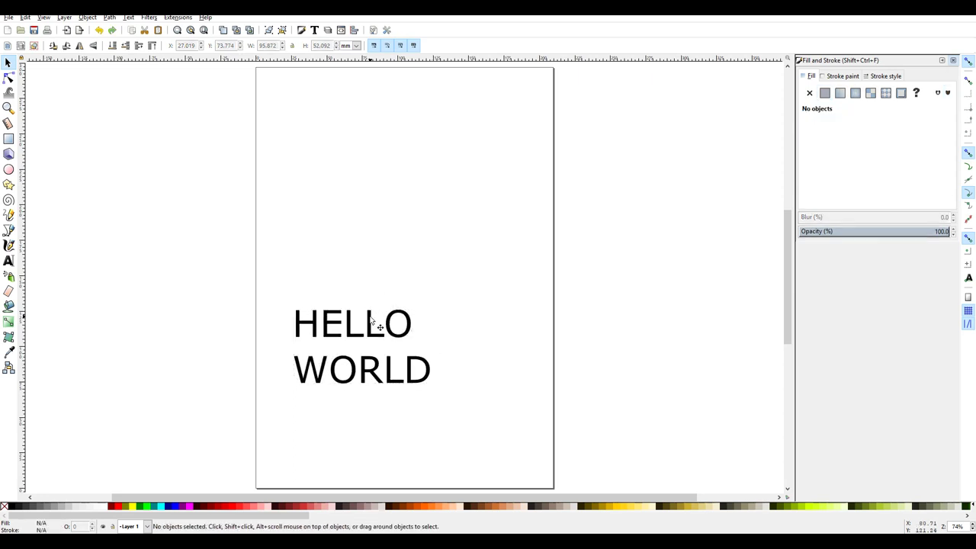
pyautogui.doubleClick(372, 322)
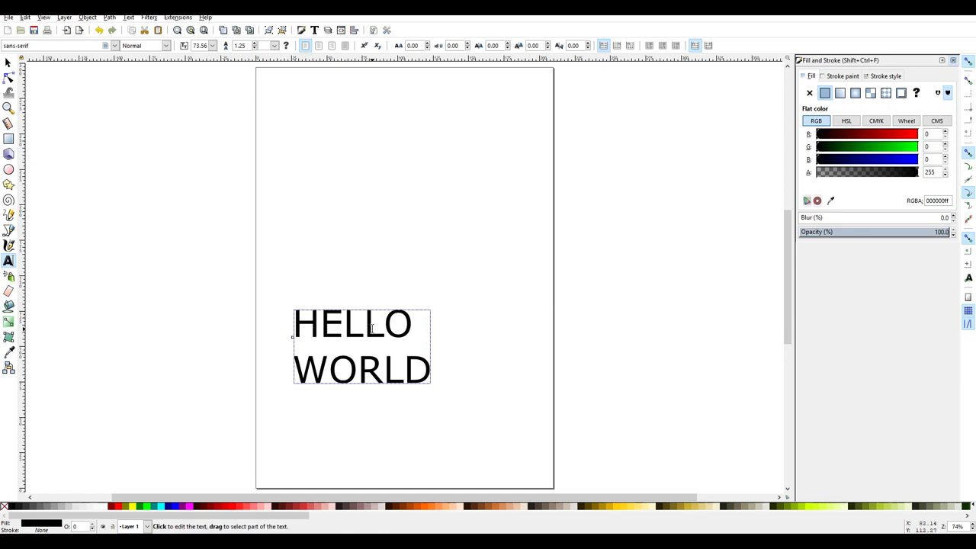
pyautogui.click(8, 63)
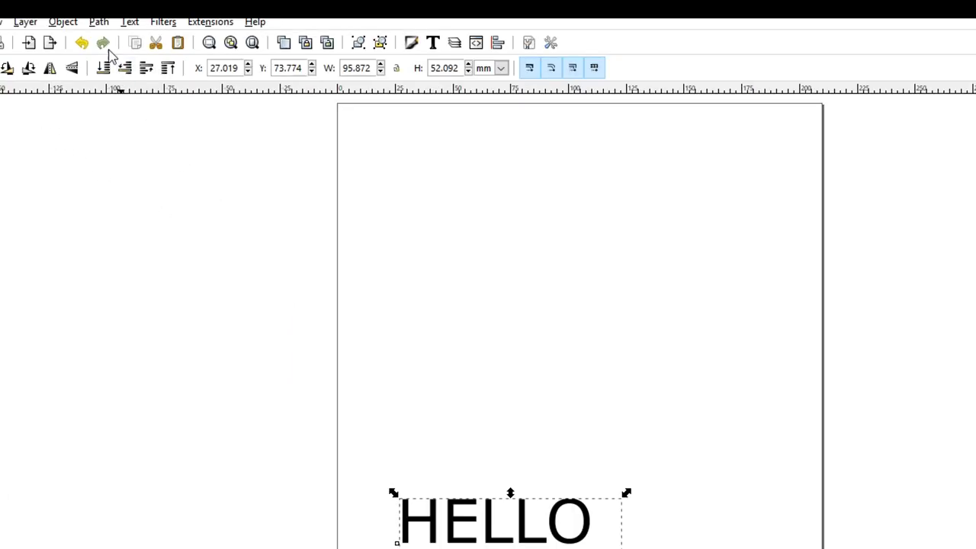
pyautogui.click(109, 16)
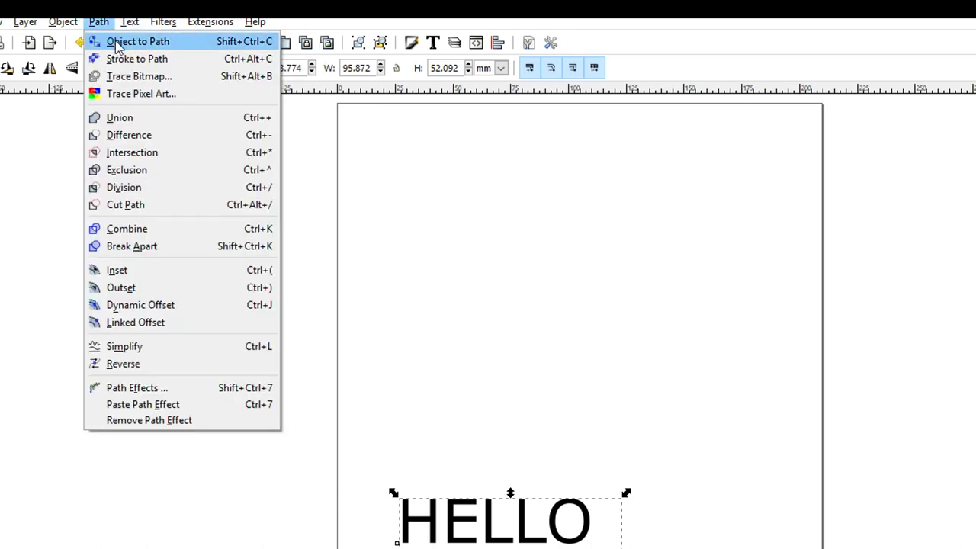
# Step: Convert HELLO WORLD to letter paths with Object to Path, checking the O's nodes
pyautogui.click(116, 44)
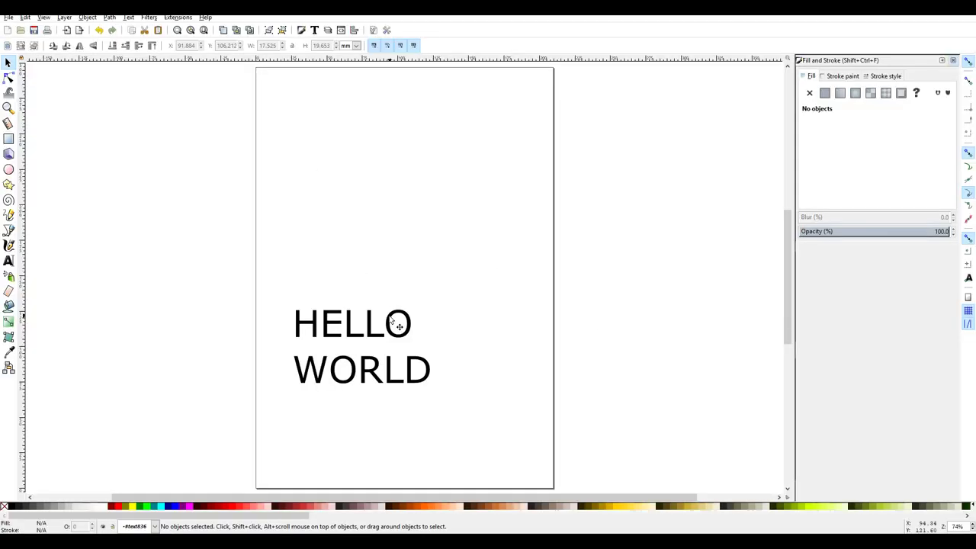
pyautogui.doubleClick(398, 327)
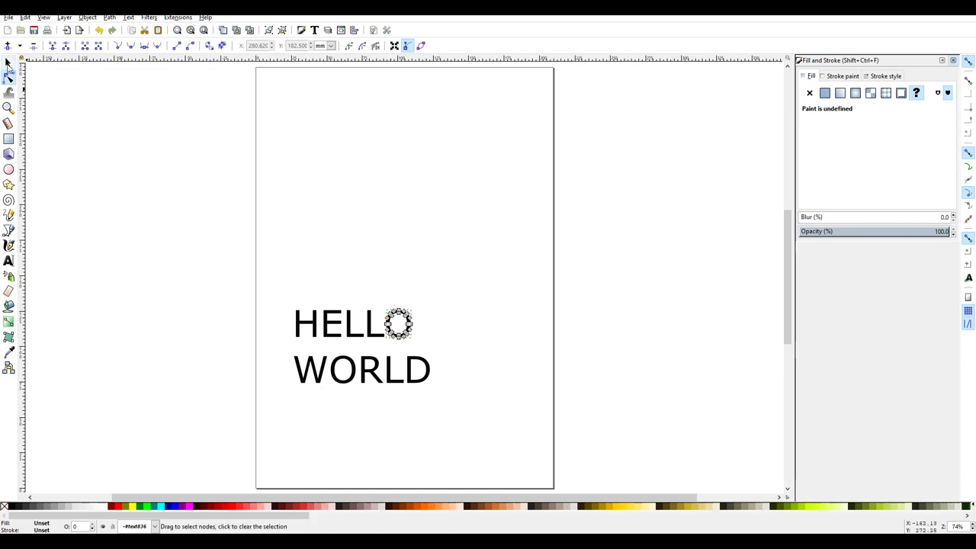
pyautogui.click(7, 63)
pyautogui.click(87, 124)
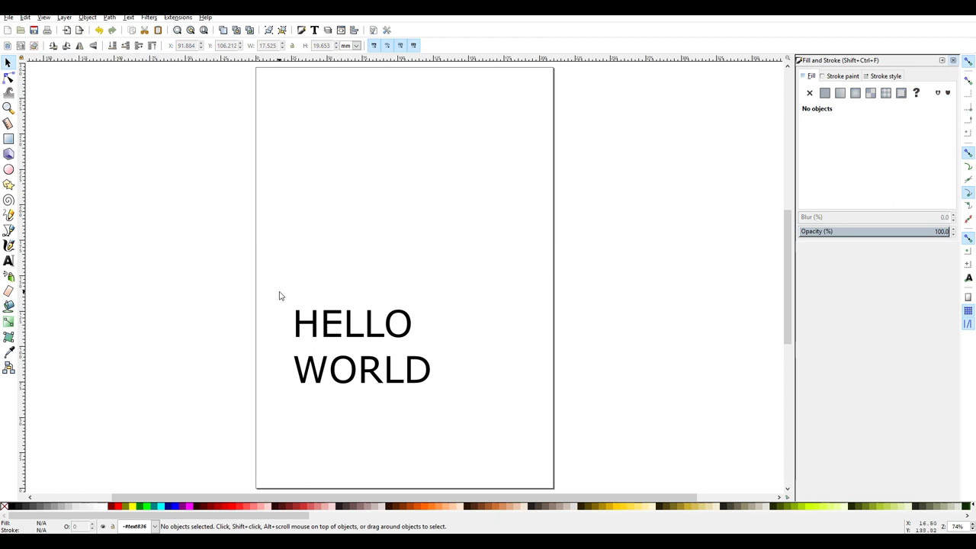
pyautogui.moveTo(269, 284); pyautogui.dragTo(467, 419)
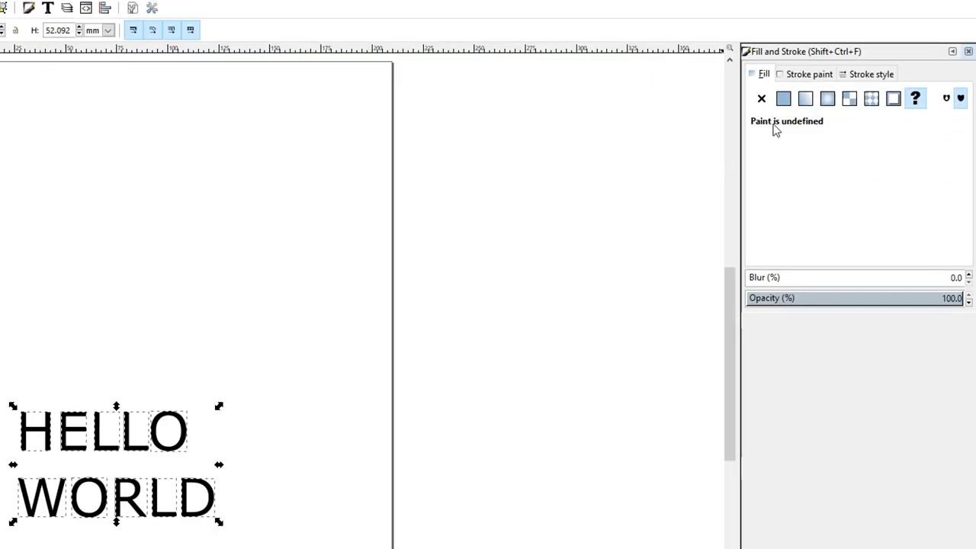
# Step: Give the HELLO WORLD letters no fill and a flat black 000000ff stroke
pyautogui.click(761, 99)
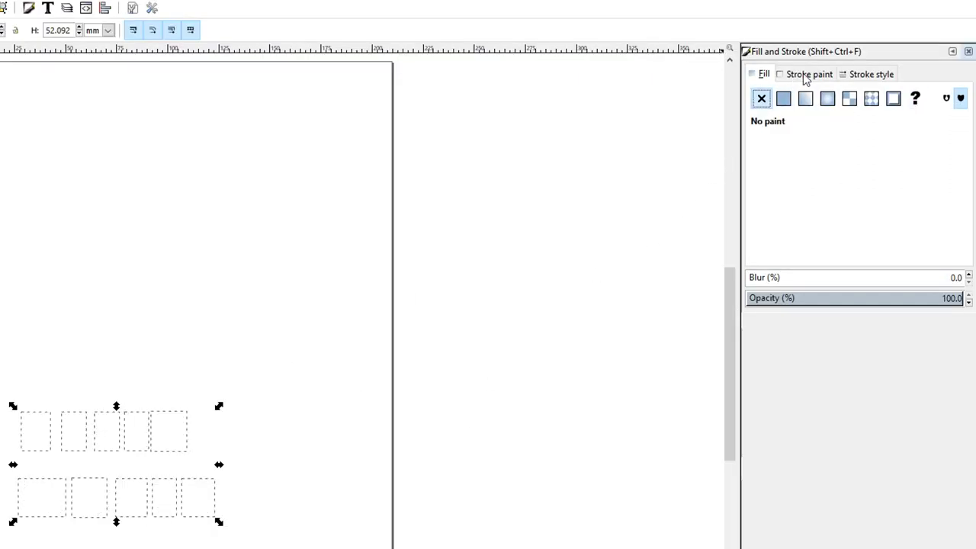
pyautogui.click(806, 77)
pyautogui.click(784, 98)
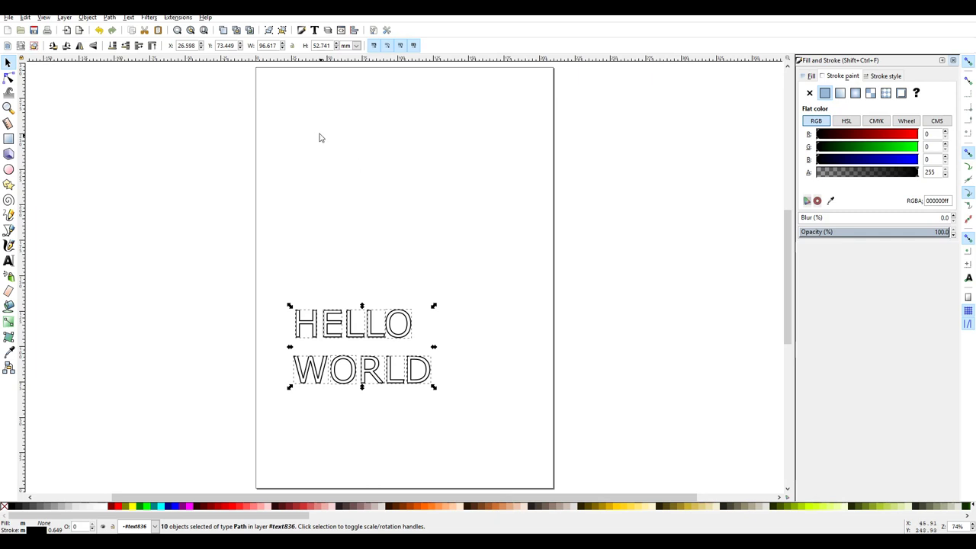
pyautogui.click(186, 18)
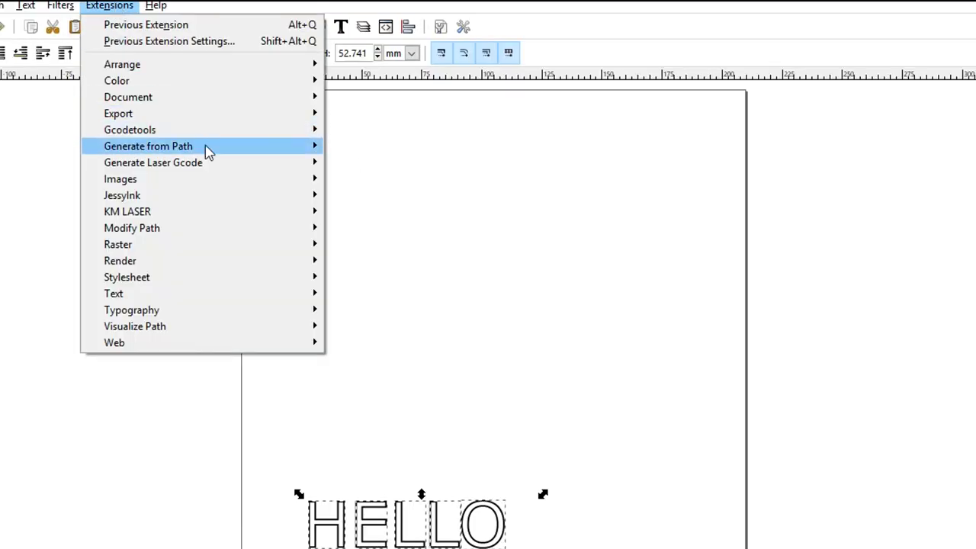
# Step: Open the J Tech Photonics Laser Tool and review its settings: output.gcode, Desktop, mm, one pass
pyautogui.moveTo(281, 172)
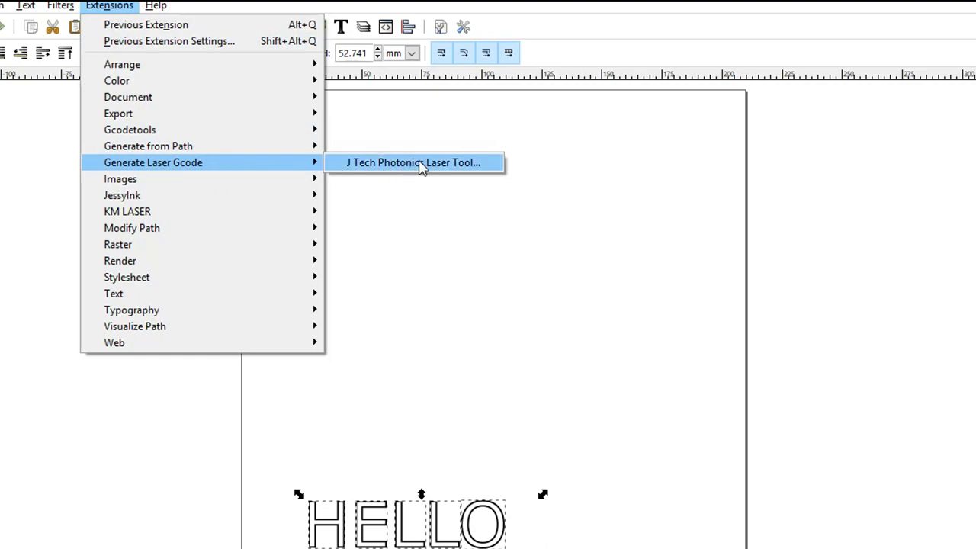
pyautogui.click(475, 163)
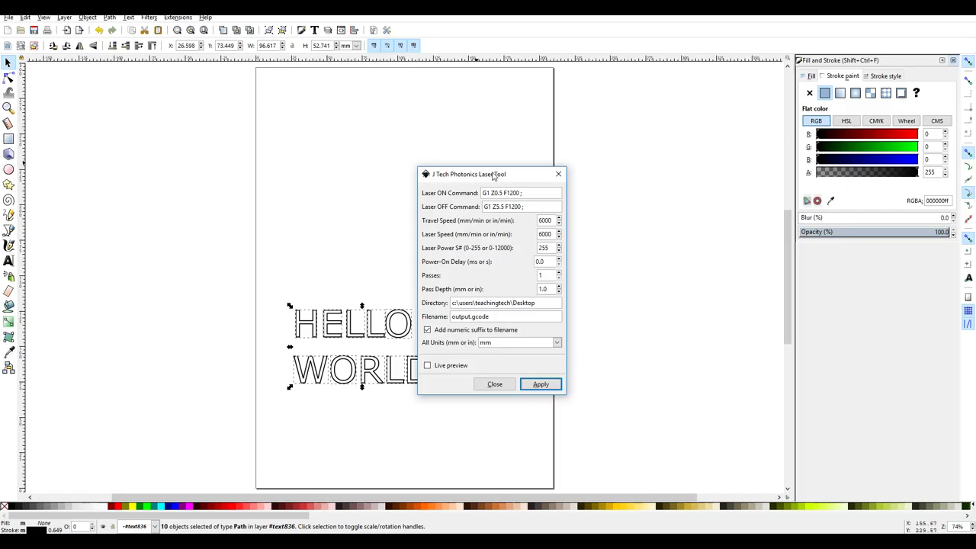
pyautogui.moveTo(642, 275); pyautogui.dragTo(131, 205)
pyautogui.moveTo(190, 135); pyautogui.dragTo(165, 133)
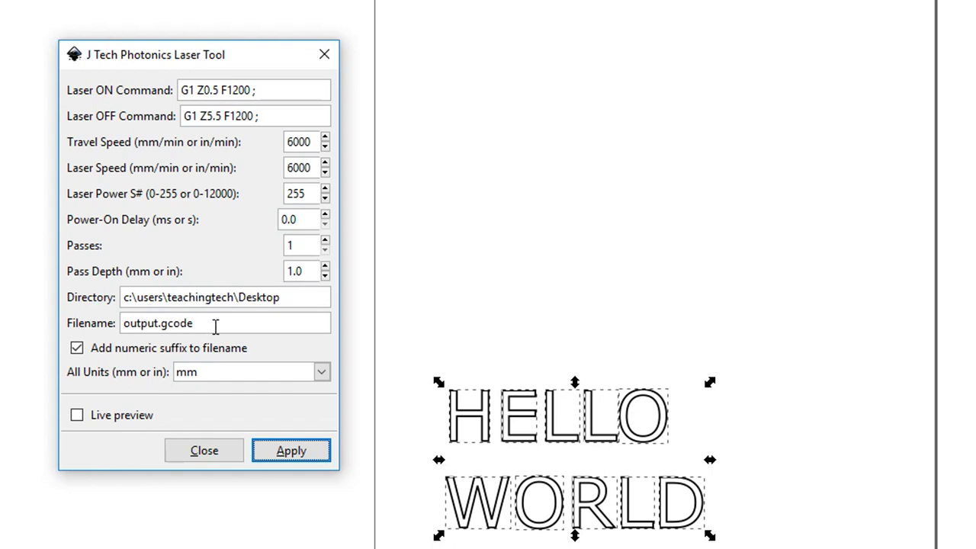
pyautogui.click(76, 348)
pyautogui.click(76, 348)
# Step: Apply the J Tech Photonics Laser Tool to generate toolpaths over the HELLO WORLD outlines
pyautogui.click(290, 451)
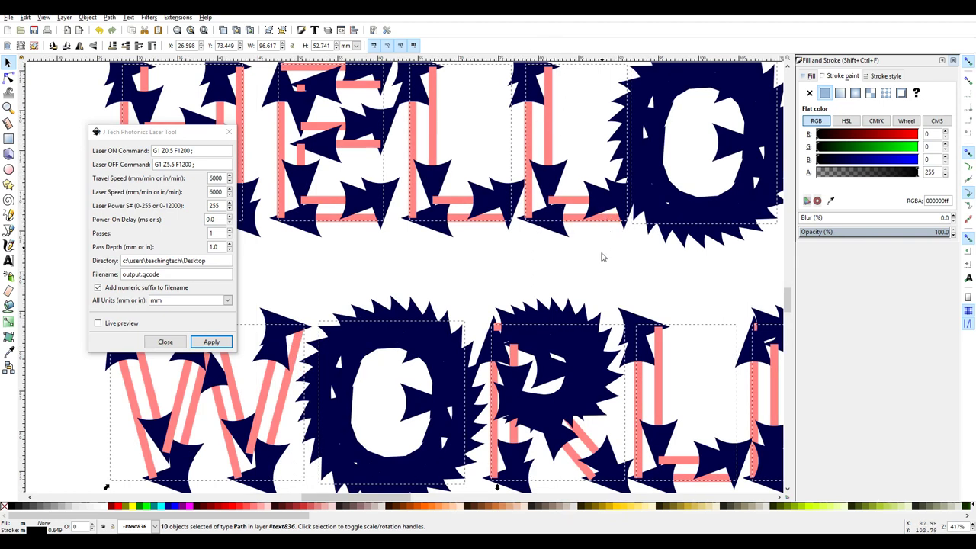
pyautogui.scroll(-3, 681, 228)
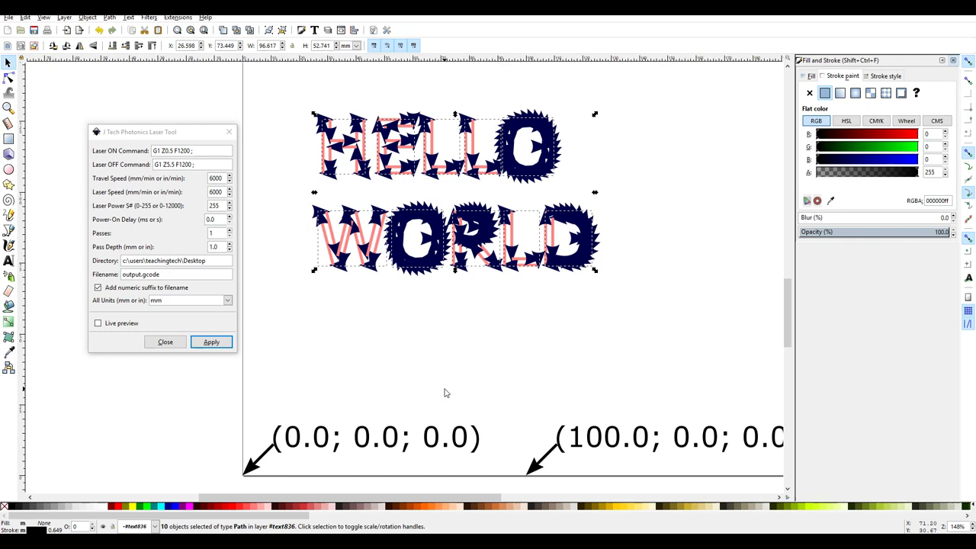
# Step: Edit the left origin label to read (35.0; 35.0; 0.0)
pyautogui.click(8, 261)
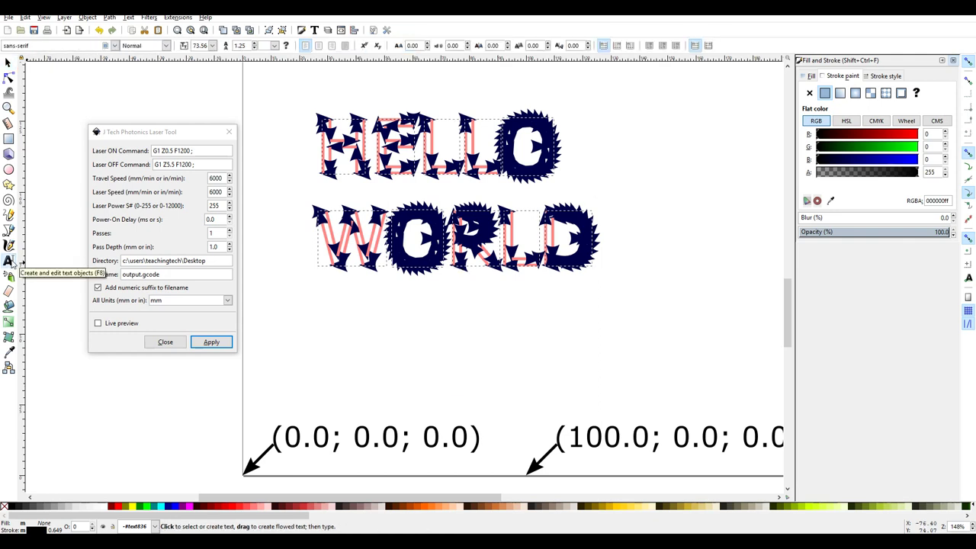
pyautogui.click(285, 435)
pyautogui.doubleClick(292, 435)
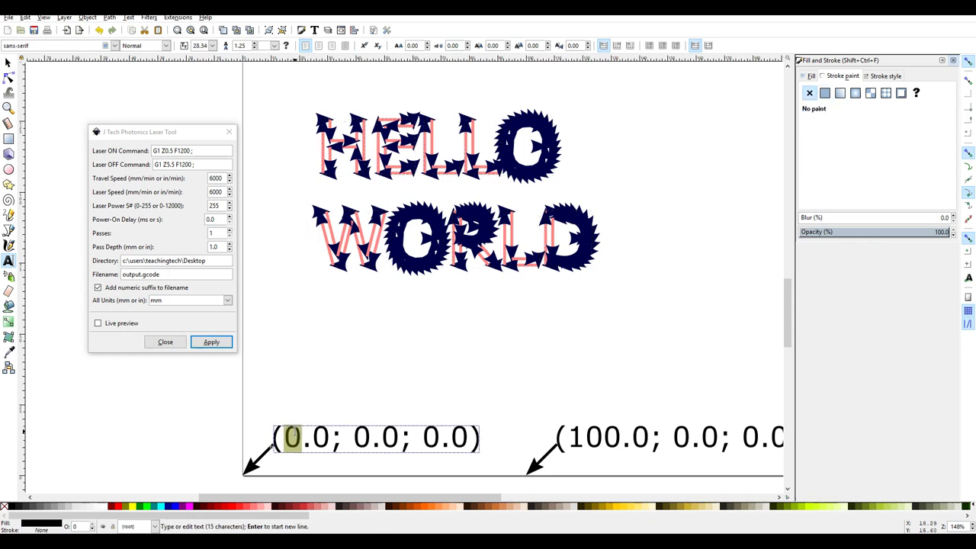
pyautogui.write('35')
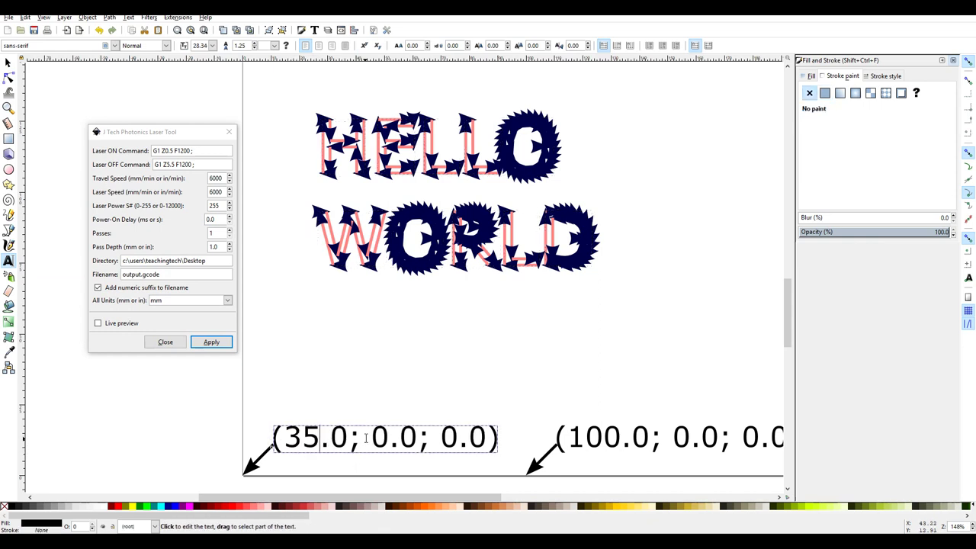
pyautogui.doubleClick(377, 437)
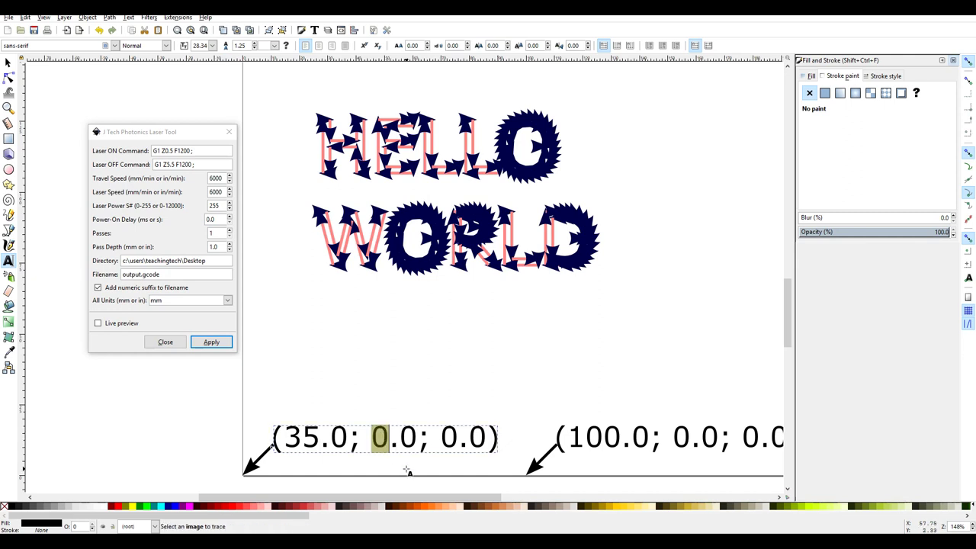
pyautogui.write('35.0;')
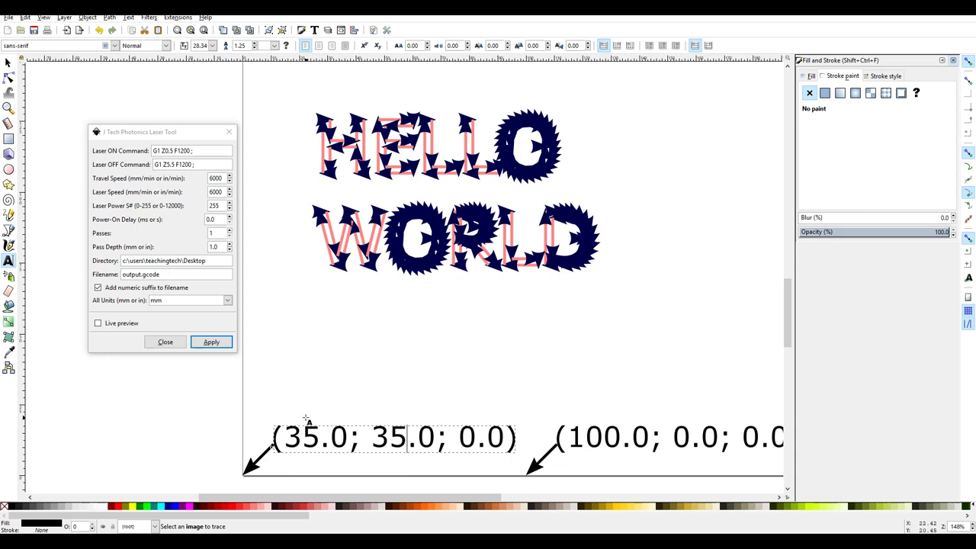
# Step: Edit the right label from (100.0; 0.0; 0.0) to (135.0; 35.0; 0.0)
pyautogui.click(588, 437)
pyautogui.moveTo(586, 437); pyautogui.dragTo(619, 446)
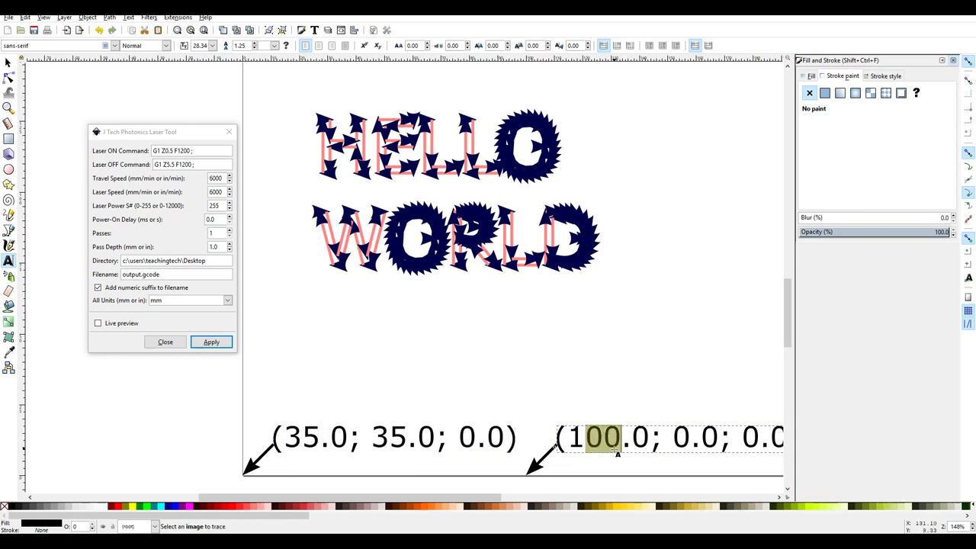
pyautogui.write('35')
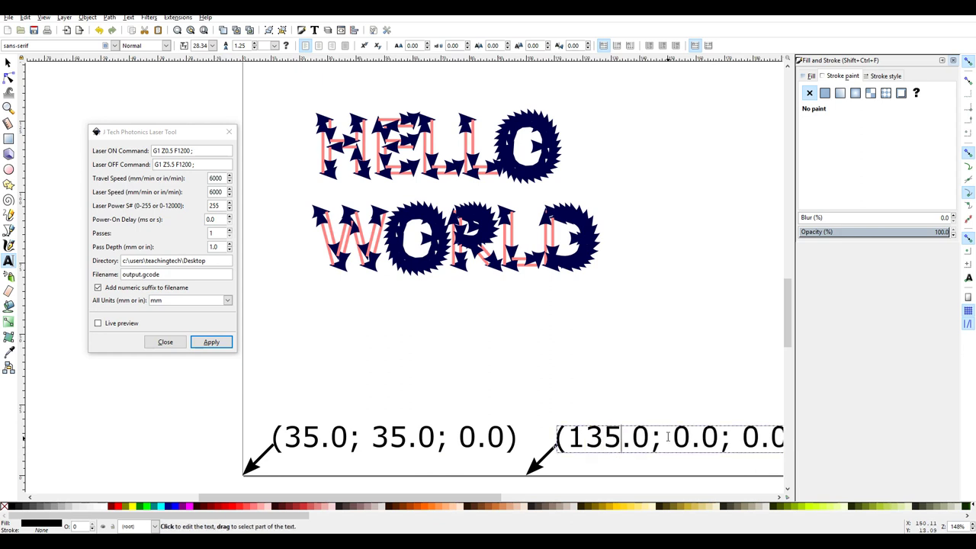
pyautogui.moveTo(674, 437); pyautogui.dragTo(691, 437)
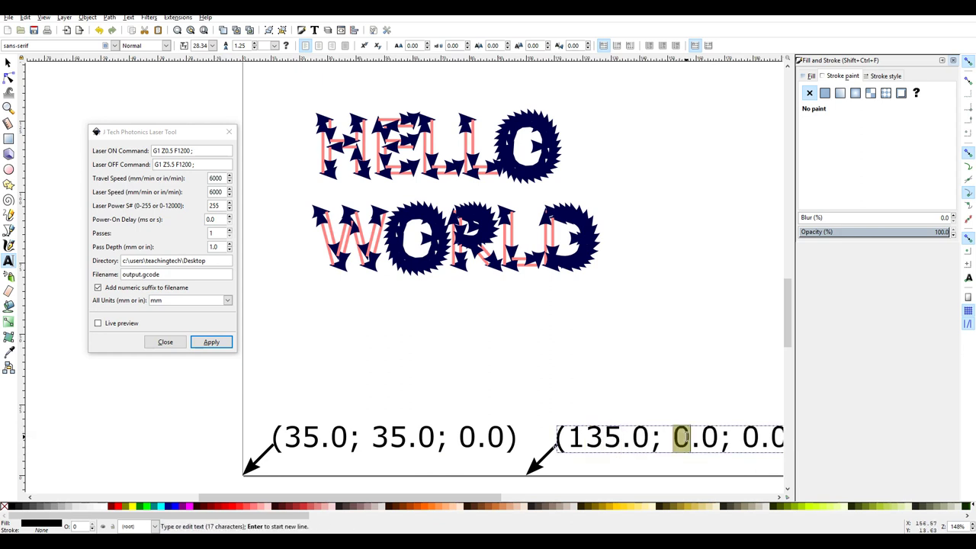
pyautogui.write('35')
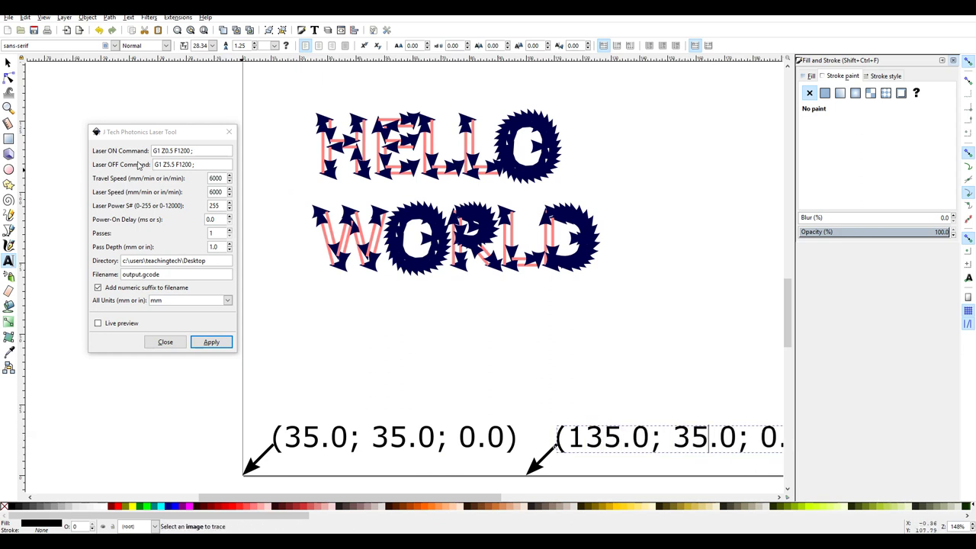
pyautogui.click(211, 343)
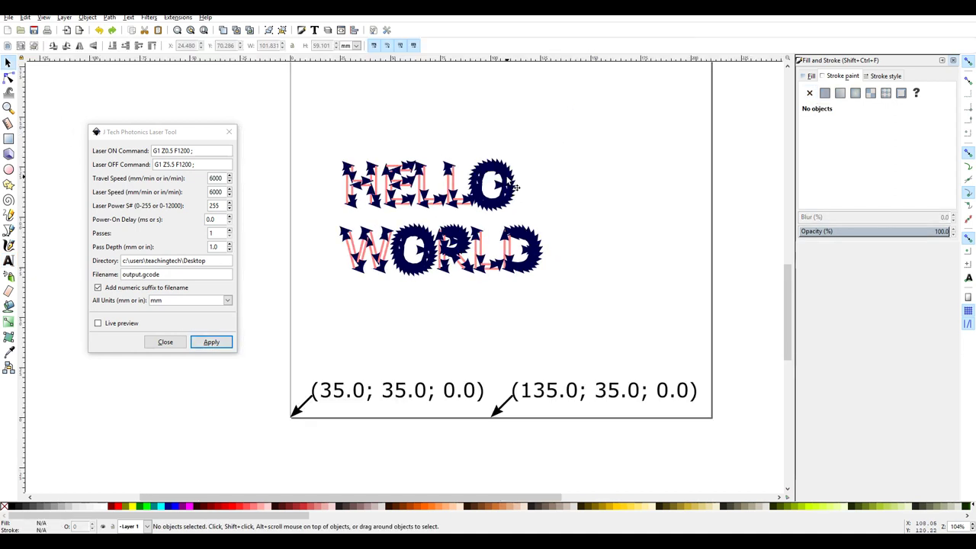
# Step: Delete the old toolpaths, move HELLO WORLD to the lower-left corner and regenerate its G-code
pyautogui.press('Delete')
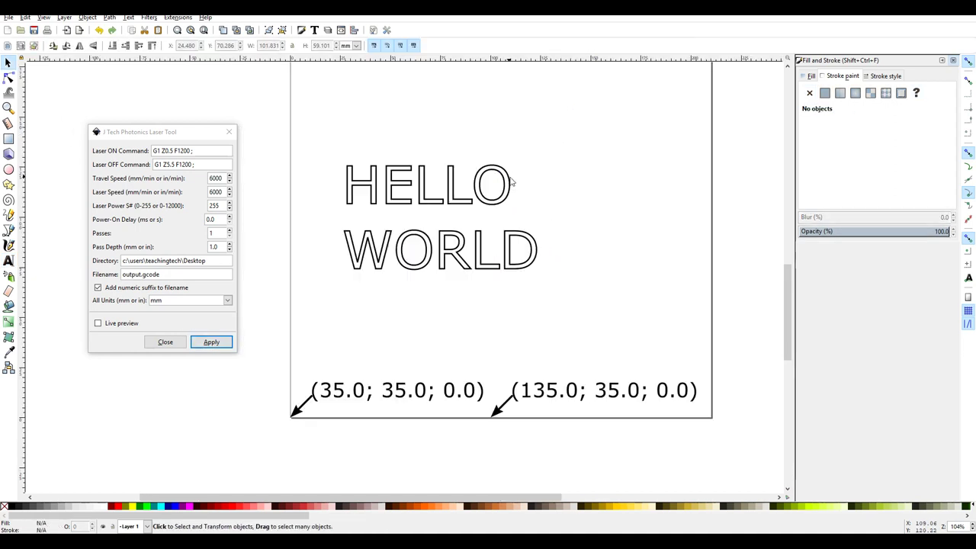
pyautogui.moveTo(322, 134); pyautogui.dragTo(568, 306)
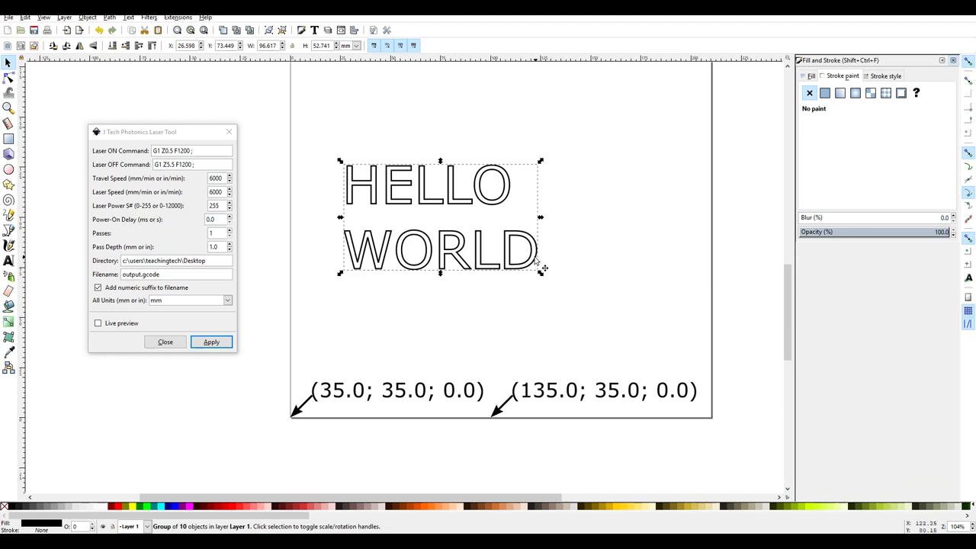
pyautogui.moveTo(535, 267); pyautogui.dragTo(496, 393)
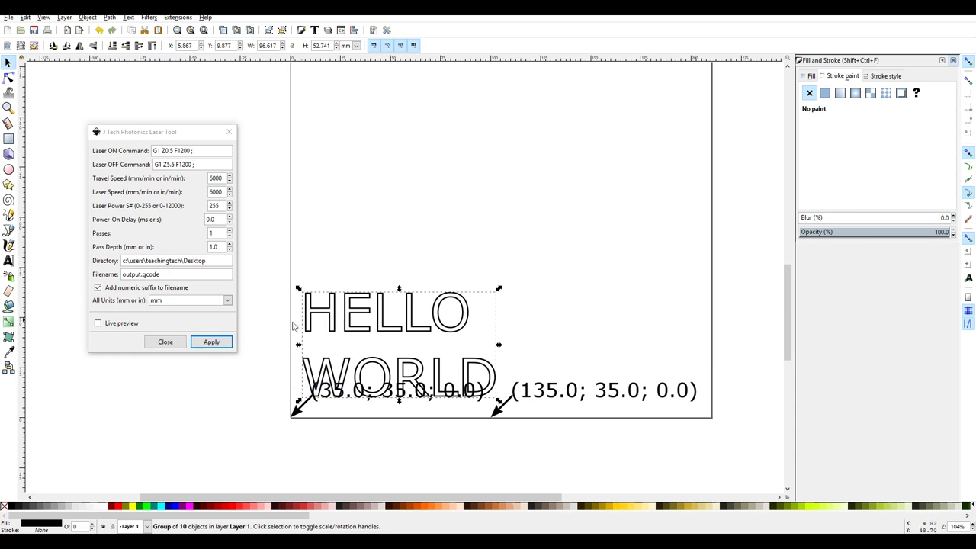
pyautogui.click(212, 343)
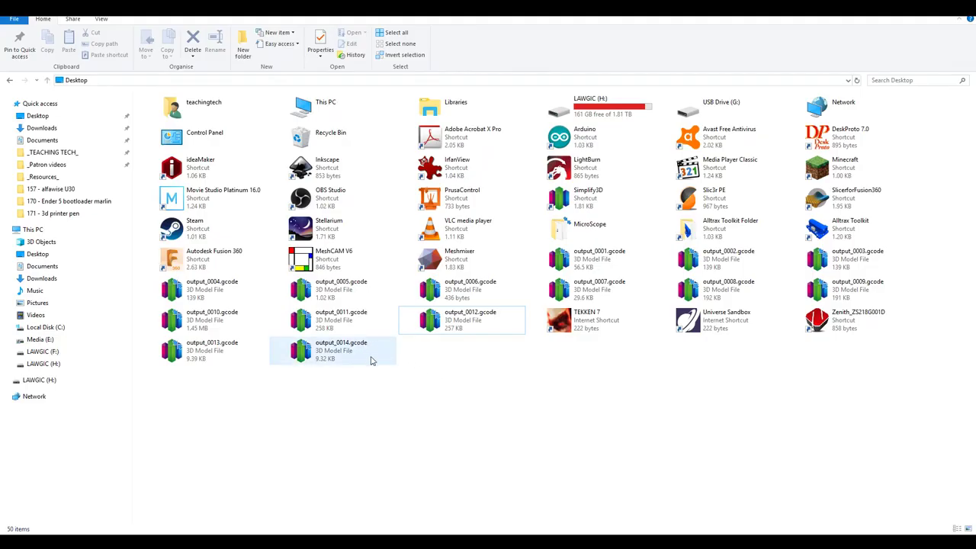
# Step: Open output_0014.gcode from the Desktop in Notepad++ using Edit with Notepad++
pyautogui.rightClick(305, 356)
pyautogui.click(372, 194)
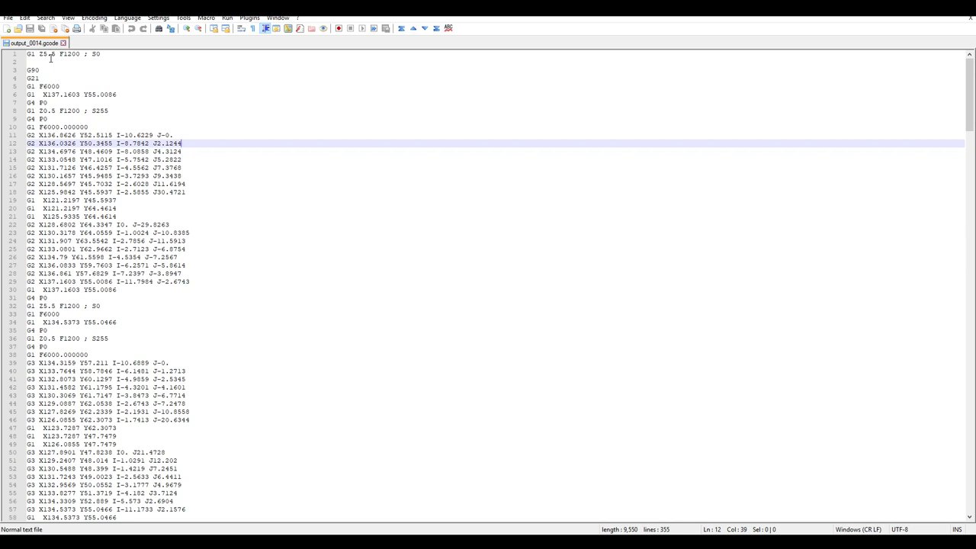
# Step: Open laser.py from Inkscape's share\extensions folder in Notepad++ and scroll to its defaults
pyautogui.press('Down')
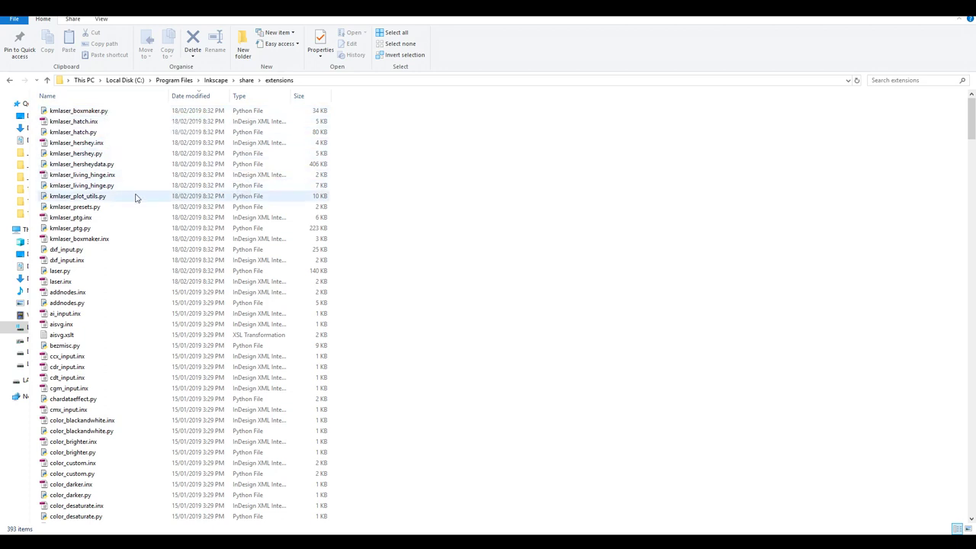
pyautogui.click(71, 273)
pyautogui.rightClick(72, 273)
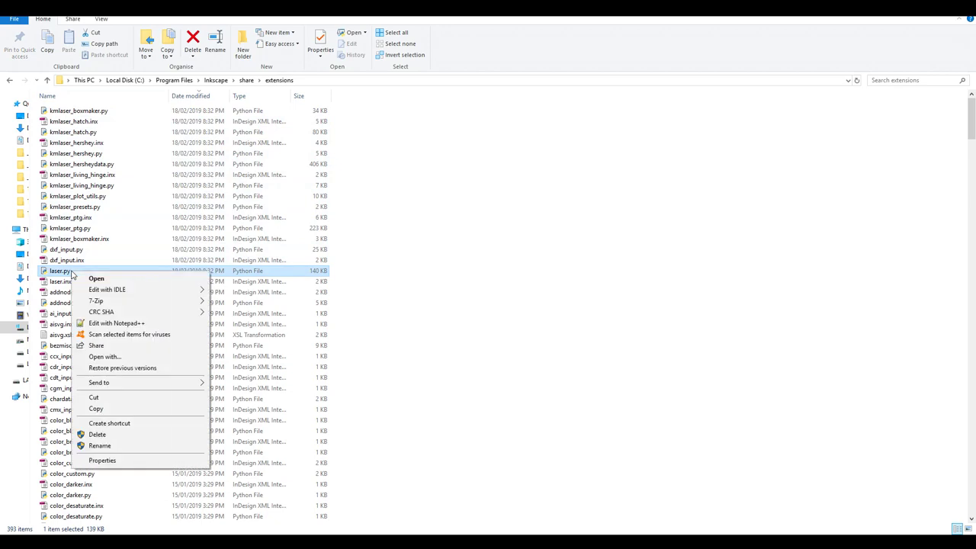
pyautogui.click(114, 324)
pyautogui.scroll(-17, 374, 247)
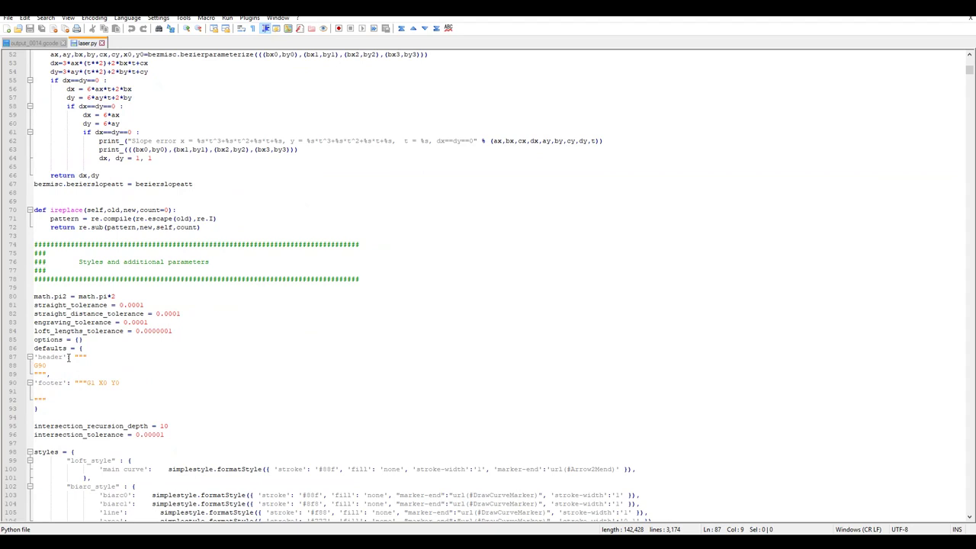
# Step: Edit the header and footer default strings in laser.py
pyautogui.click(70, 375)
pyautogui.click(68, 390)
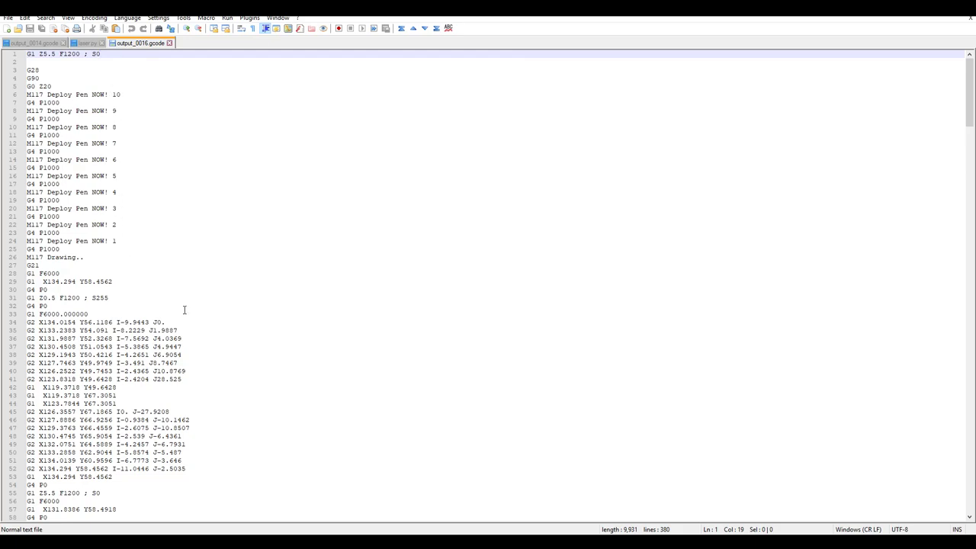
# Step: Scroll output_0016.gcode to the end to check the G0 Z20, G28 X0 Y0, M18 footer
pyautogui.scroll(-20, 212, 338)
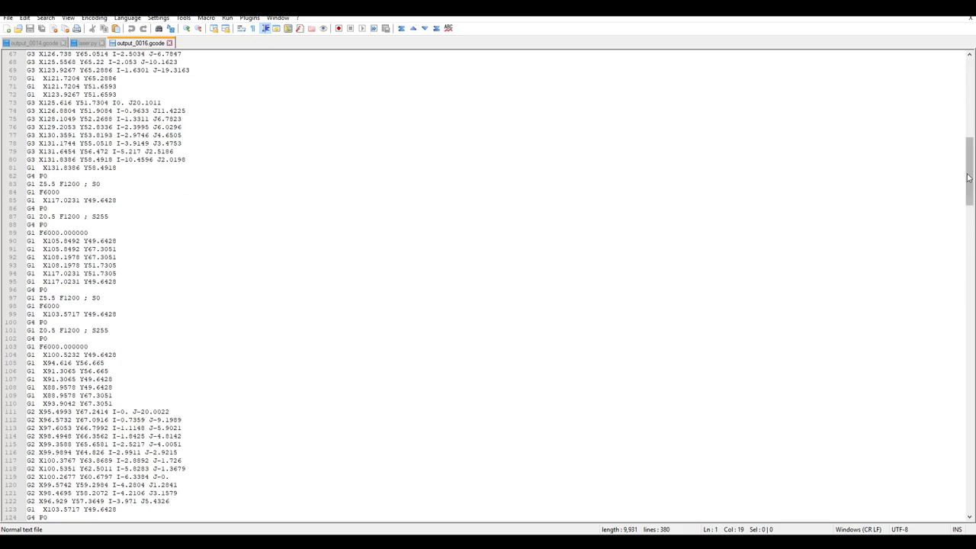
pyautogui.moveTo(968, 178); pyautogui.dragTo(962, 500)
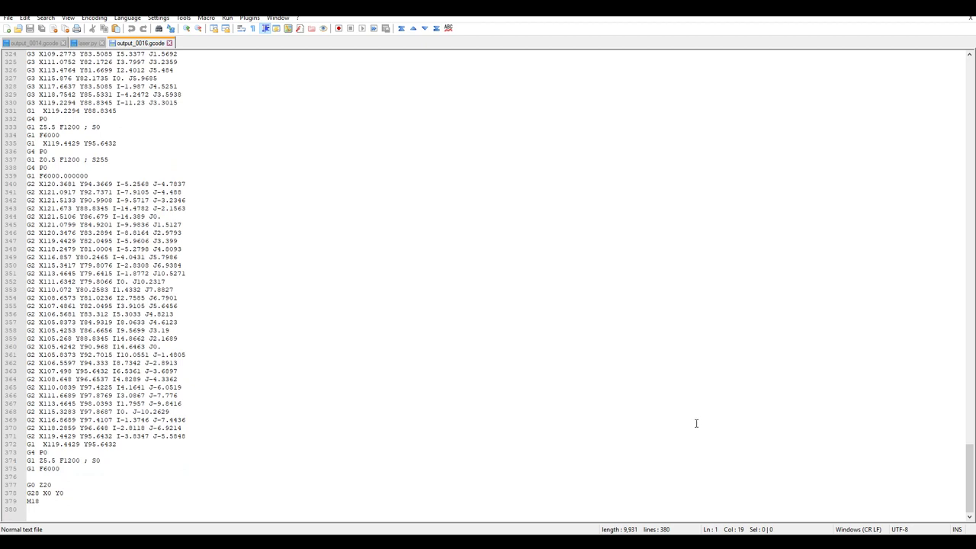
# Step: Load output_0016.gcode into Simplify3D, frame HELLO WORLD in the preview, and toggle travel moves
pyautogui.hotkey('alt', 'Tab')
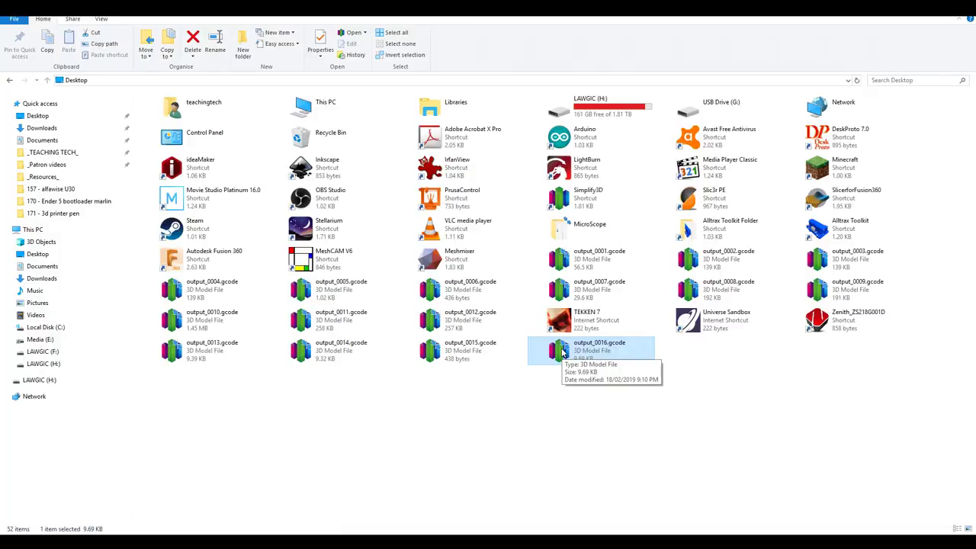
pyautogui.moveTo(562, 351); pyautogui.dragTo(462, 442)
pyautogui.scroll(5, 456, 348)
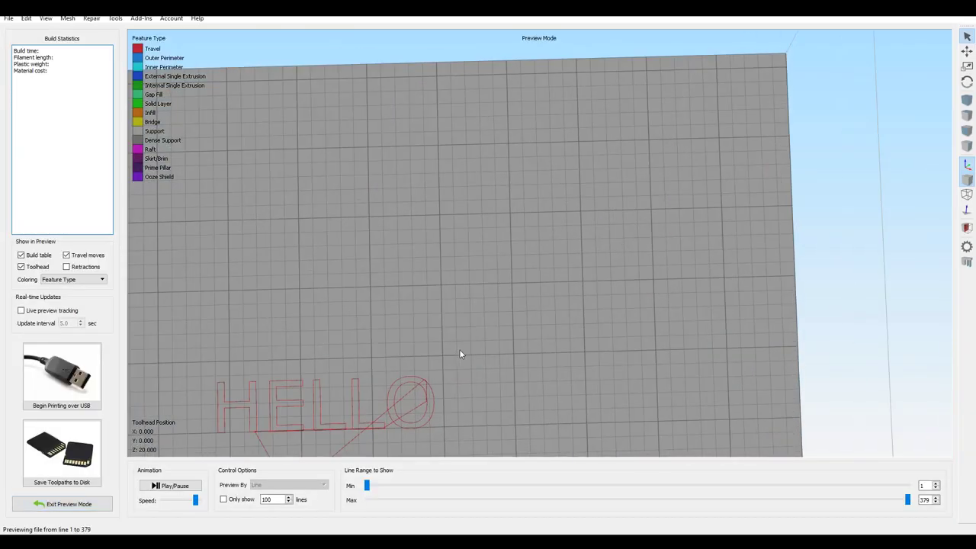
pyautogui.moveTo(459, 353); pyautogui.dragTo(499, 190)
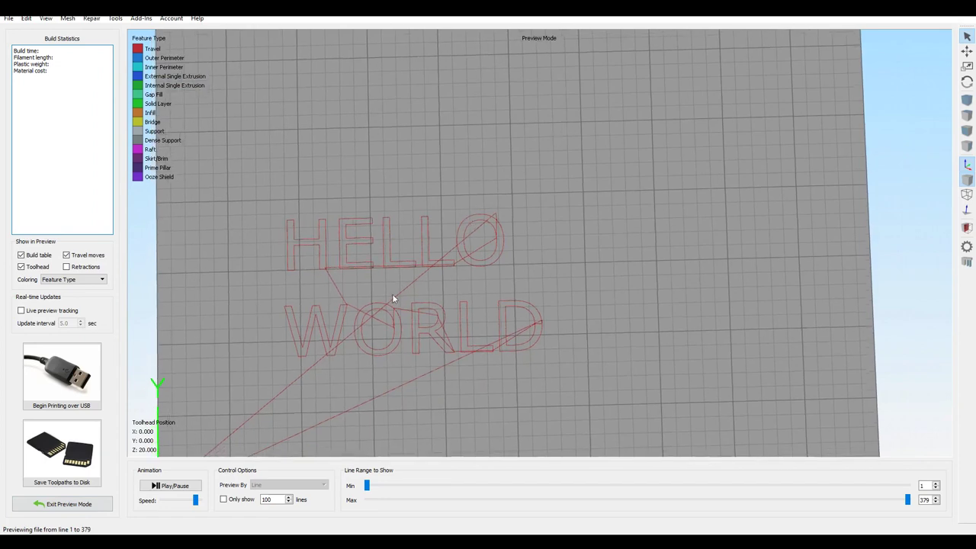
pyautogui.scroll(-3, 469, 277)
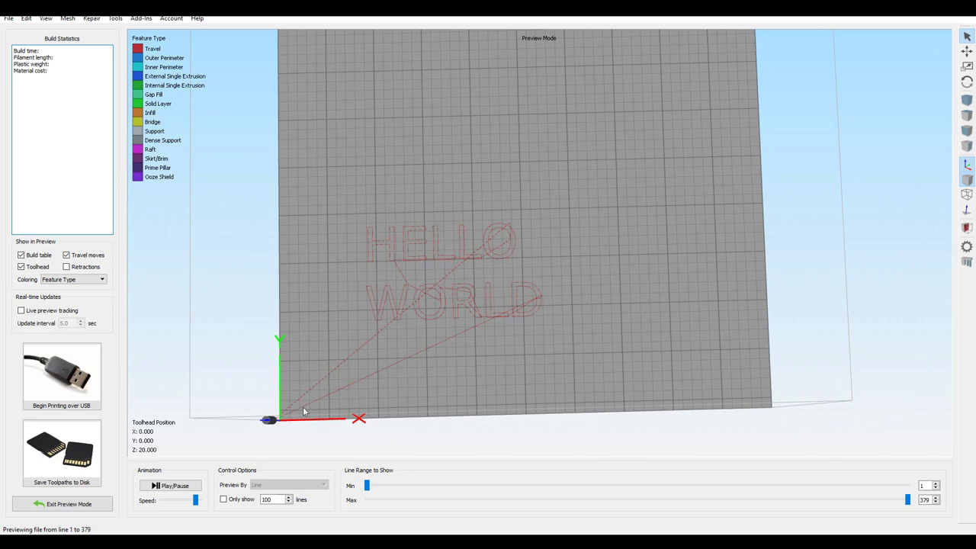
pyautogui.click(66, 256)
pyautogui.click(66, 256)
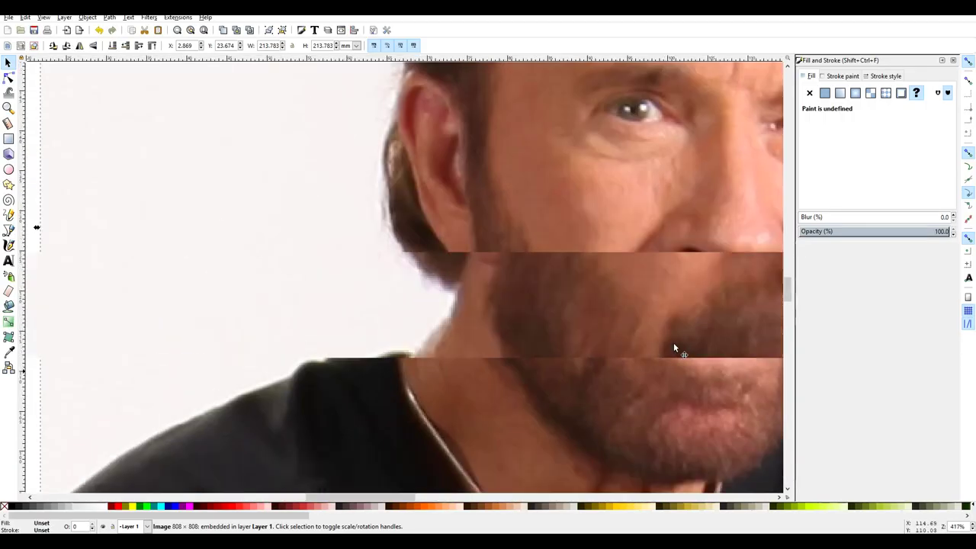
# Step: Zoom out twice to see the whole portrait and page
pyautogui.press('-')
pyautogui.press('-')
pyautogui.press('-')
pyautogui.press('-')
pyautogui.press('-')
pyautogui.press('-')
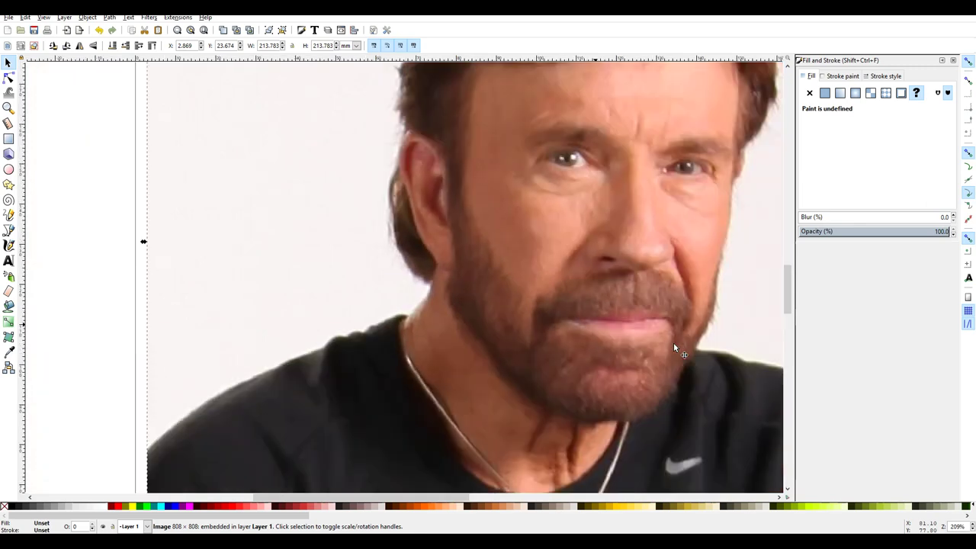
pyautogui.press('-')
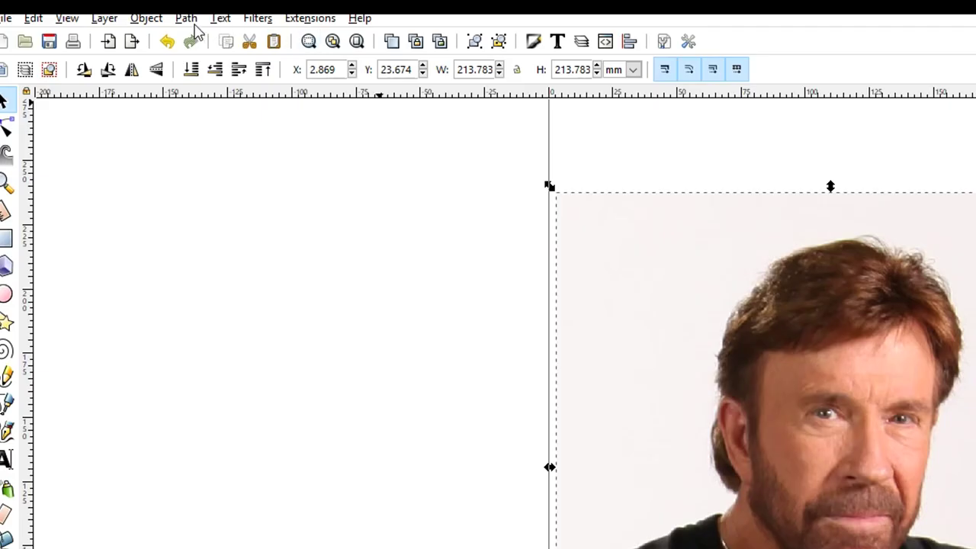
pyautogui.click(187, 18)
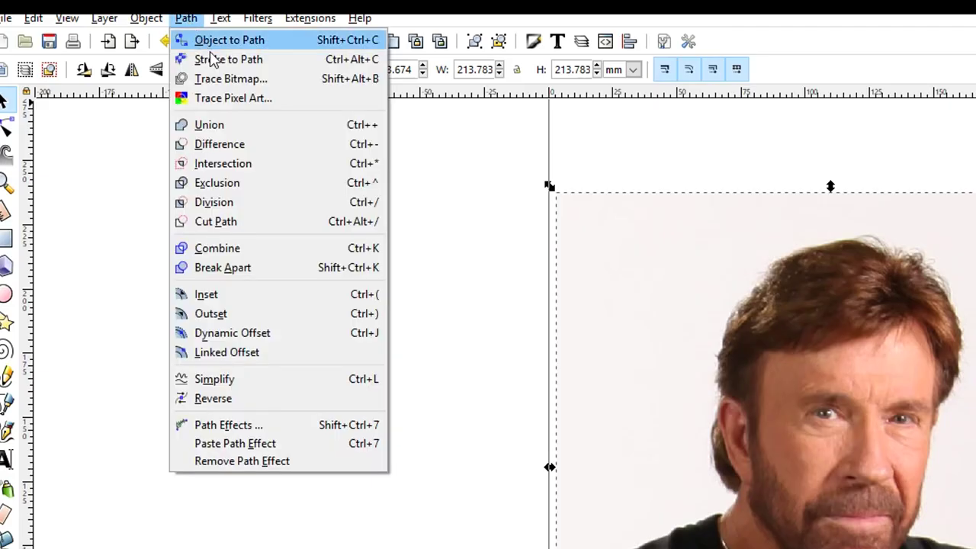
# Step: Set the Trace Bitmap brightness cutoff threshold to 0.450
pyautogui.click(225, 77)
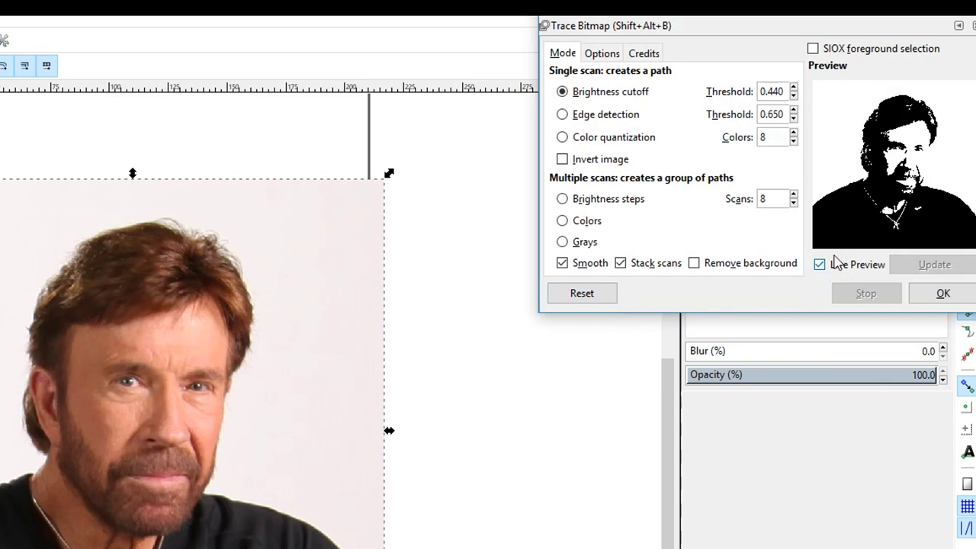
pyautogui.click(794, 89)
pyautogui.click(794, 89)
pyautogui.click(794, 88)
pyautogui.click(794, 89)
pyautogui.click(794, 88)
pyautogui.click(794, 89)
pyautogui.click(794, 88)
pyautogui.click(794, 89)
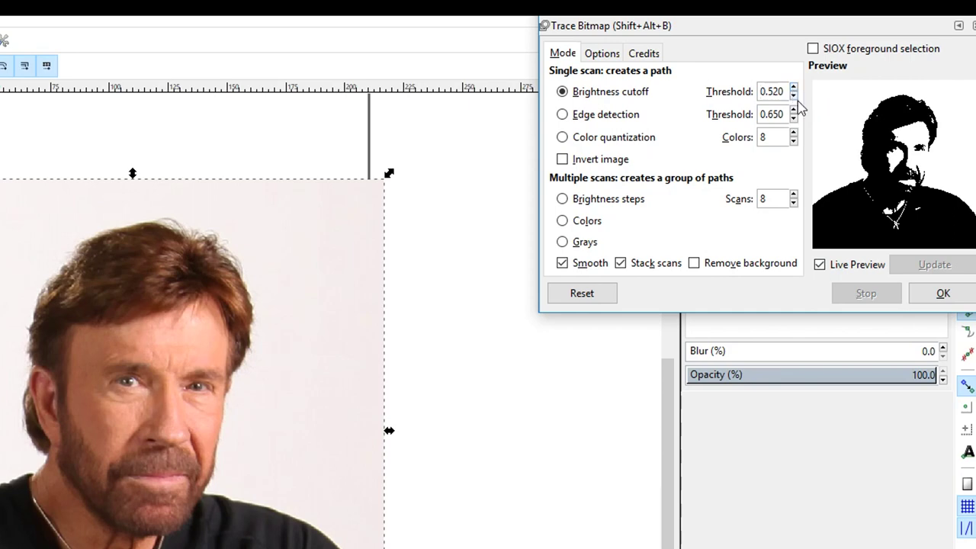
pyautogui.click(794, 95)
pyautogui.click(794, 96)
pyautogui.click(794, 95)
pyautogui.click(794, 96)
pyautogui.click(794, 95)
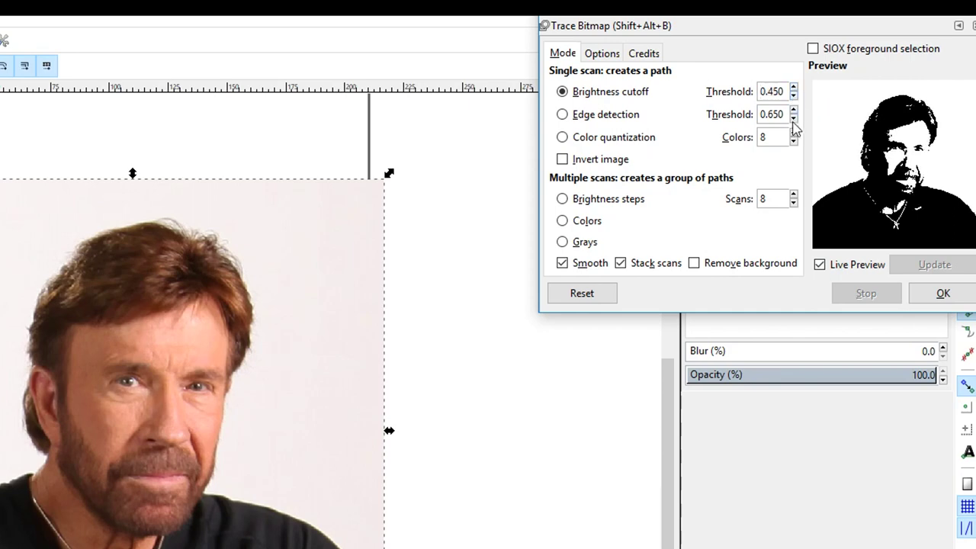
# Step: Preview edge detection and color quantization, trace with brightness cutoff, and move the photo left
pyautogui.click(564, 115)
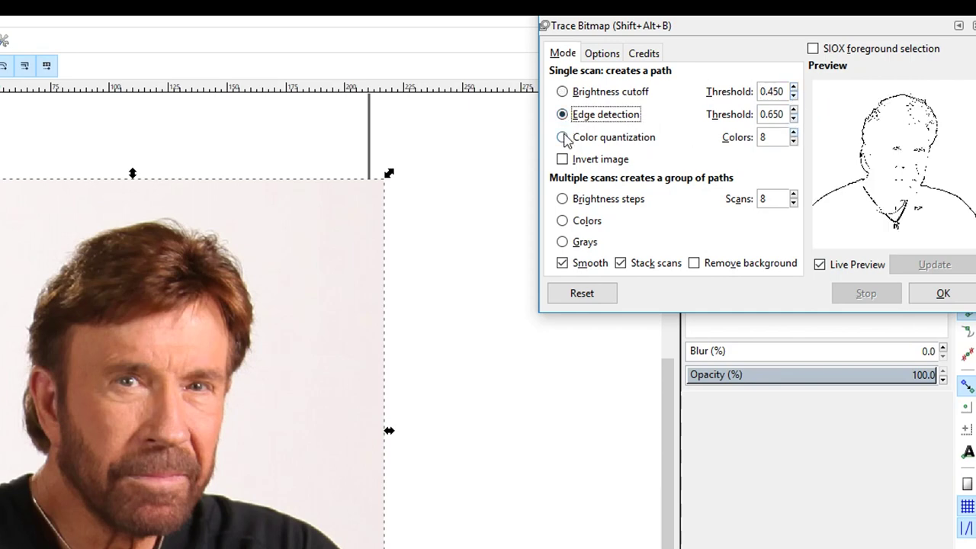
pyautogui.click(563, 138)
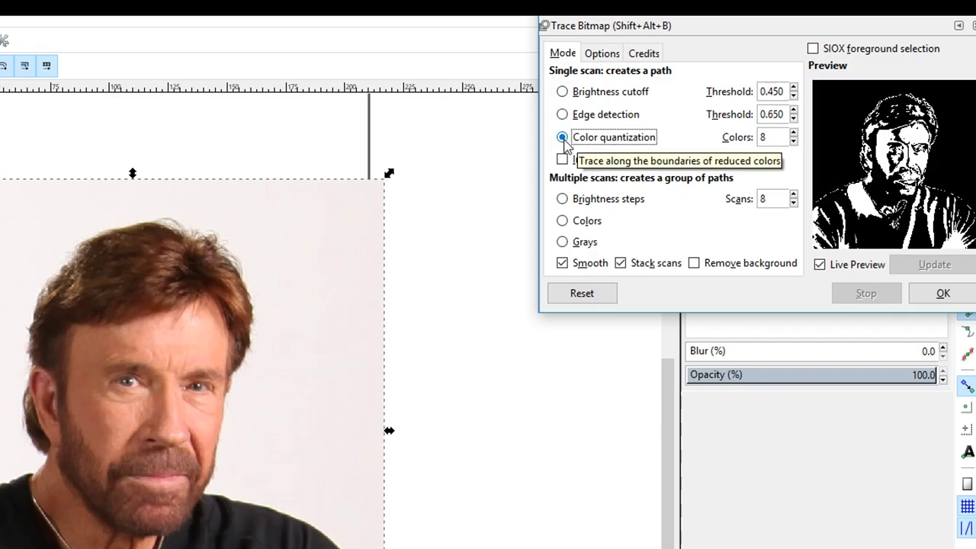
pyautogui.click(562, 91)
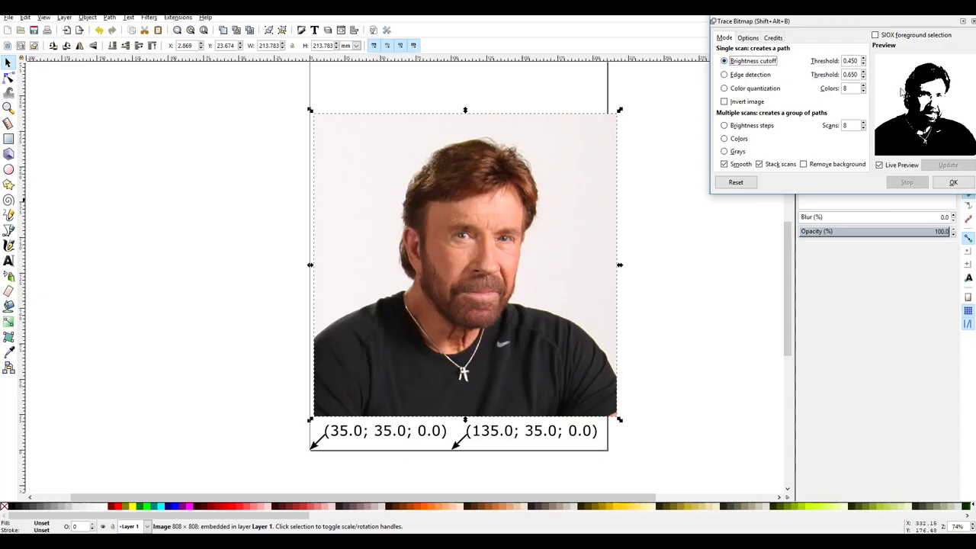
pyautogui.click(952, 183)
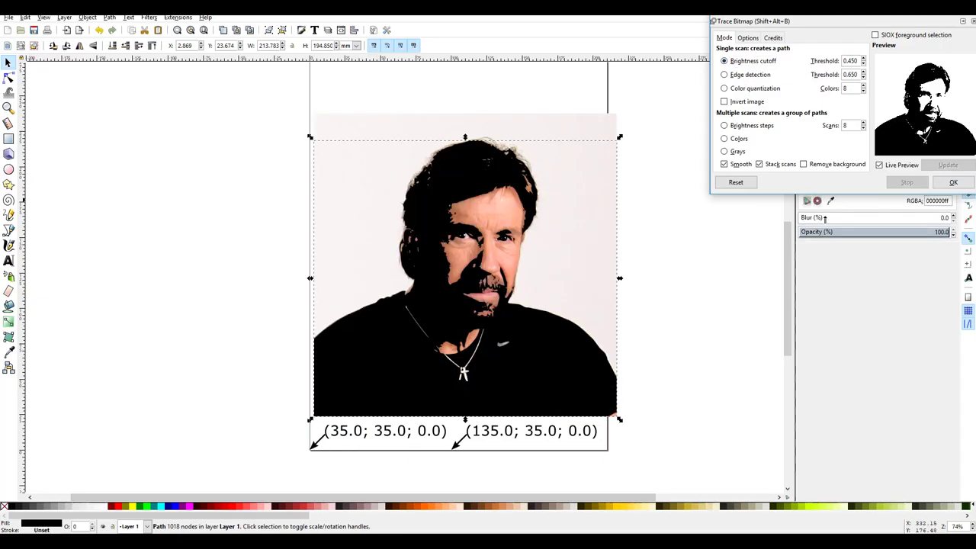
pyautogui.click(962, 21)
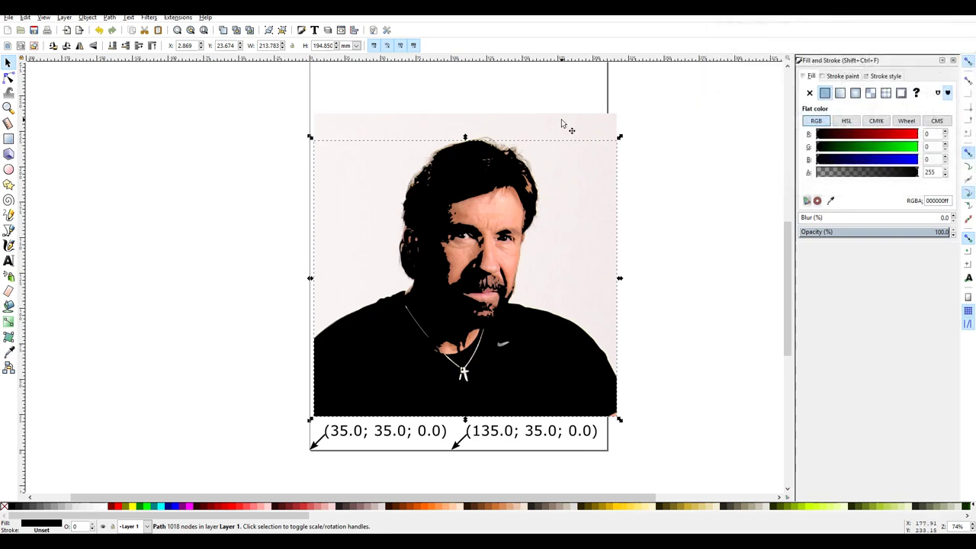
pyautogui.moveTo(562, 125)
pyautogui.mouseDown()
pyautogui.moveTo(311, 96)
pyautogui.moveTo(250, 99)
pyautogui.mouseUp()
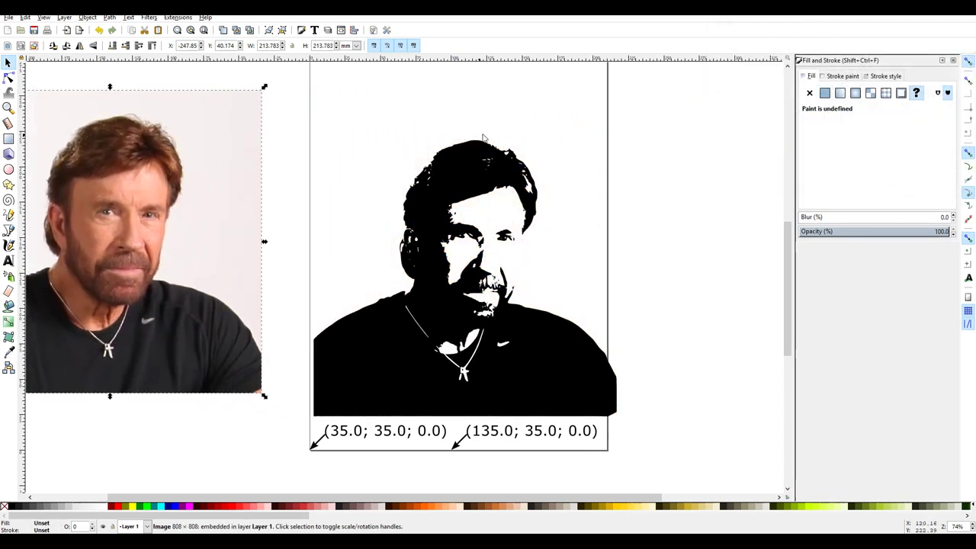
# Step: Give the traced portrait path no fill and a flat black stroke
pyautogui.click(476, 186)
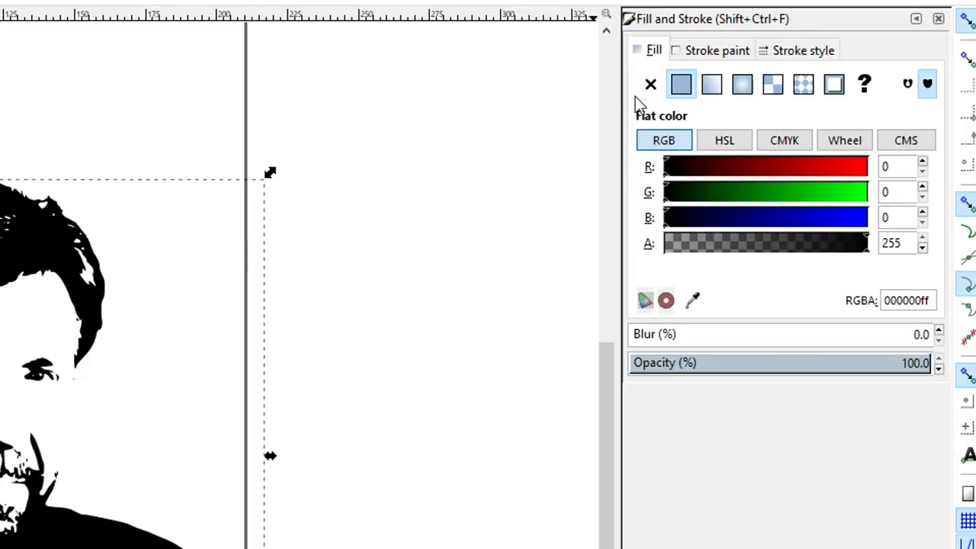
pyautogui.click(810, 92)
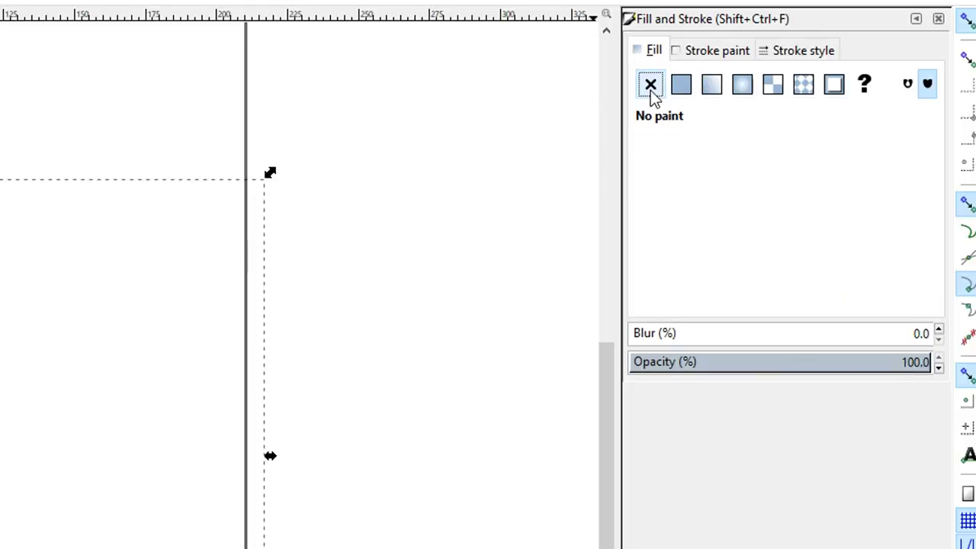
pyautogui.click(709, 53)
pyautogui.click(681, 84)
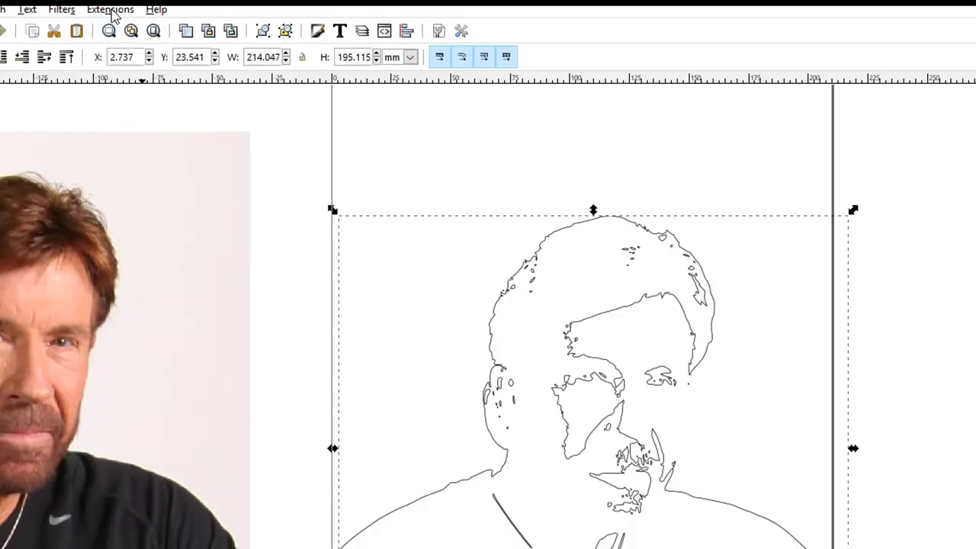
pyautogui.click(178, 16)
# Step: Apply KM LASER Hatch Fill with 5.0 px spacing and 30° angle to the traced outline
pyautogui.moveTo(187, 215)
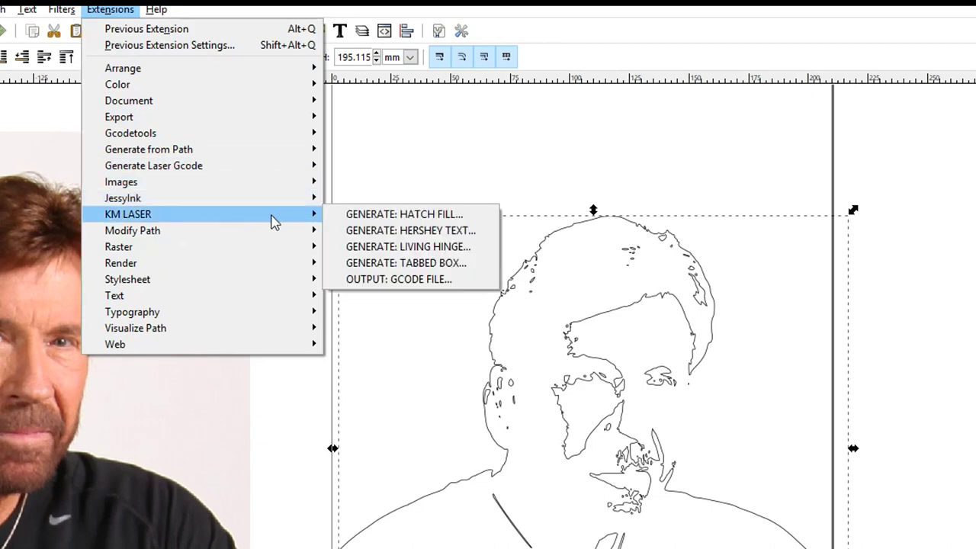
pyautogui.click(379, 216)
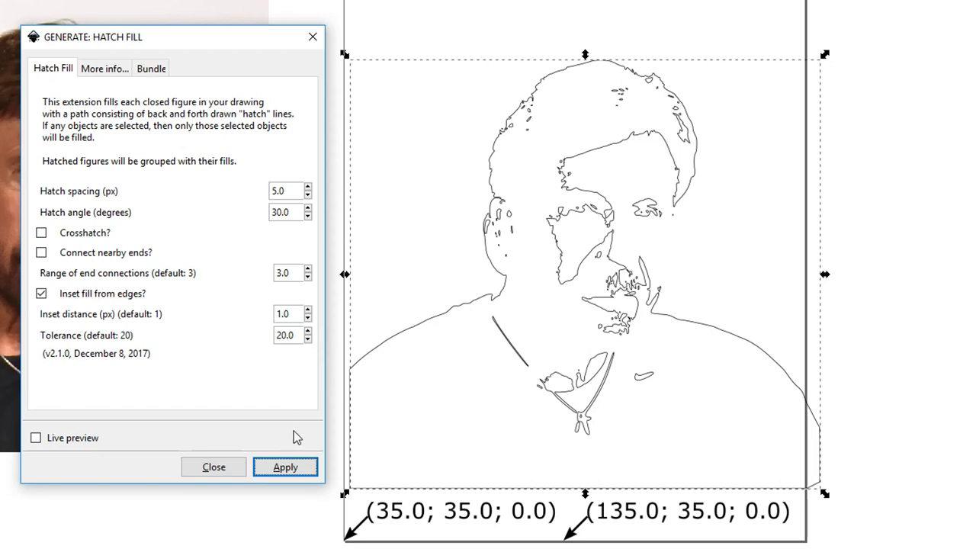
pyautogui.click(284, 469)
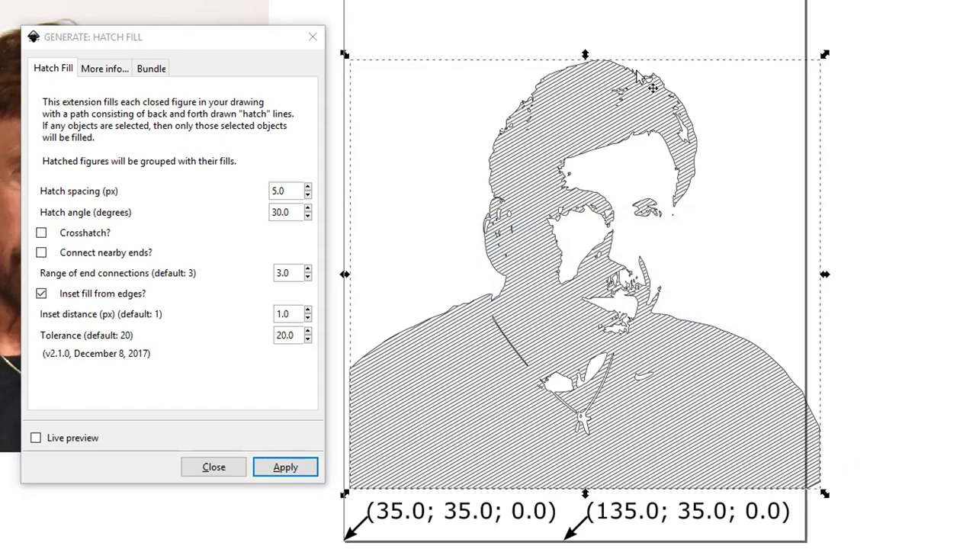
pyautogui.click(313, 37)
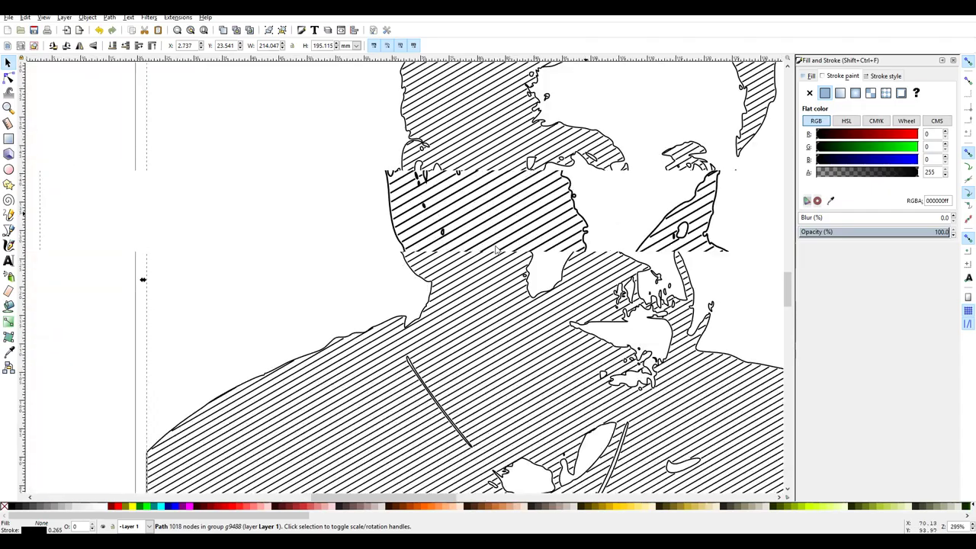
# Step: Inspect the hatch lines, ungroup them from the outline, and move the hatched portrait right
pyautogui.press('+')
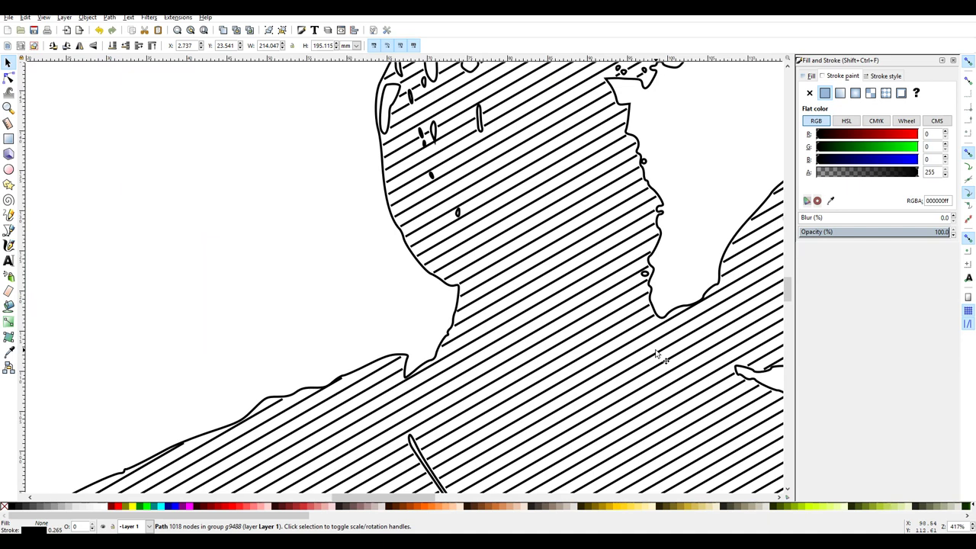
pyautogui.press('5')
pyautogui.press('Escape')
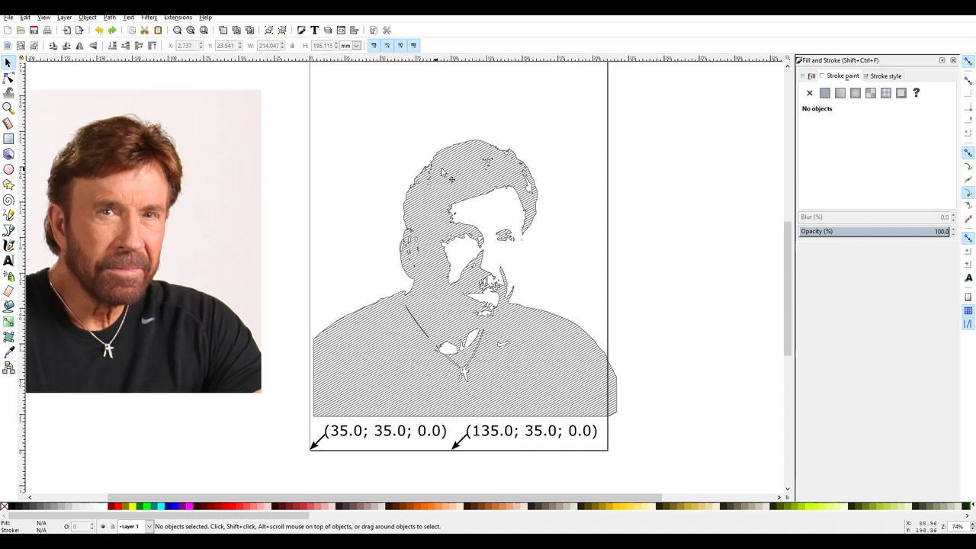
pyautogui.rightClick(469, 182)
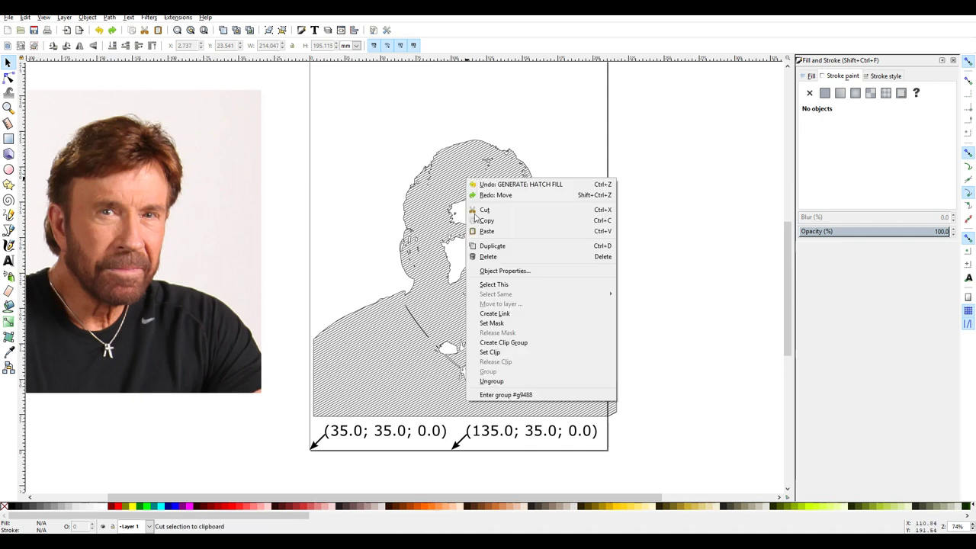
pyautogui.click(495, 379)
pyautogui.click(666, 292)
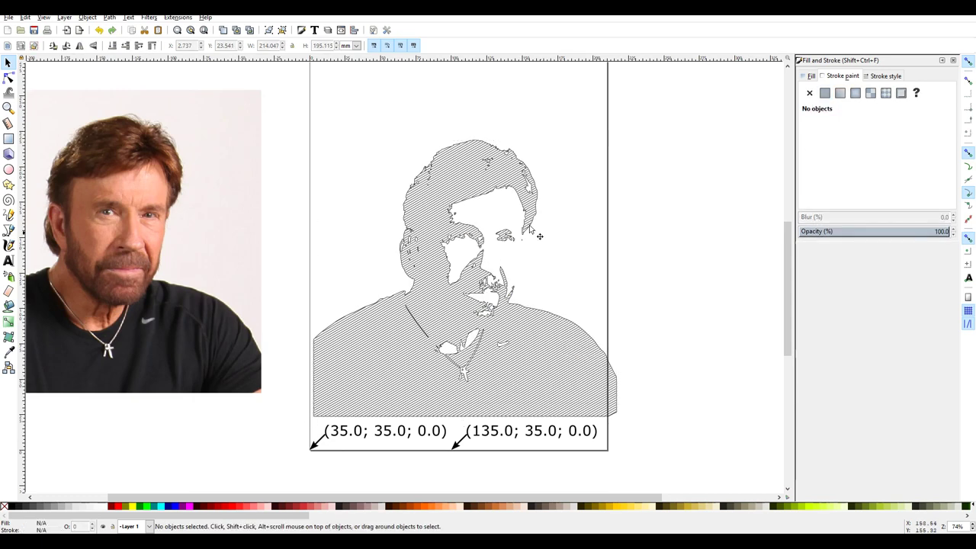
pyautogui.moveTo(489, 191); pyautogui.dragTo(732, 184)
# Step: Delete the traced outline path and move the hatched portrait back onto the page
pyautogui.click(492, 152)
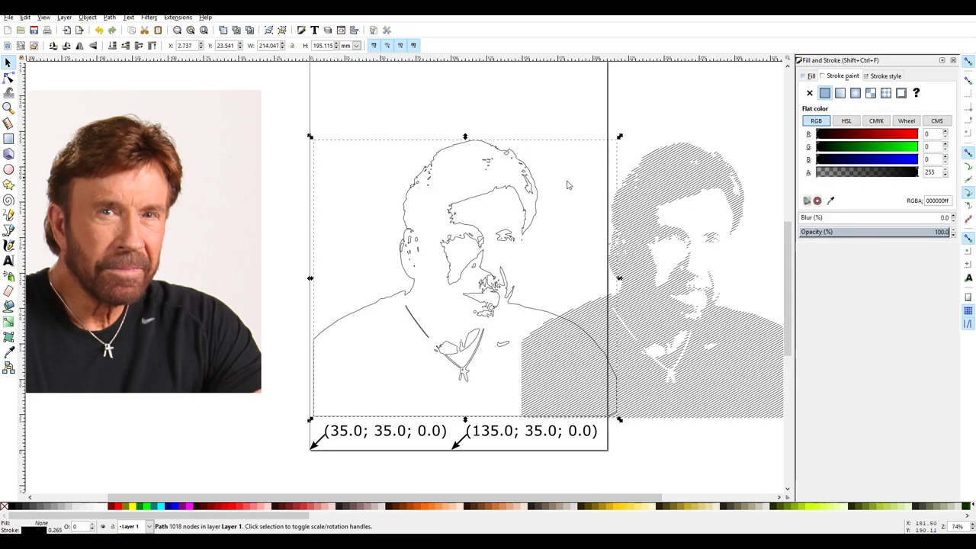
pyautogui.press('Delete')
pyautogui.moveTo(671, 178)
pyautogui.mouseDown()
pyautogui.moveTo(489, 183)
pyautogui.moveTo(462, 174)
pyautogui.moveTo(469, 200)
pyautogui.mouseUp()
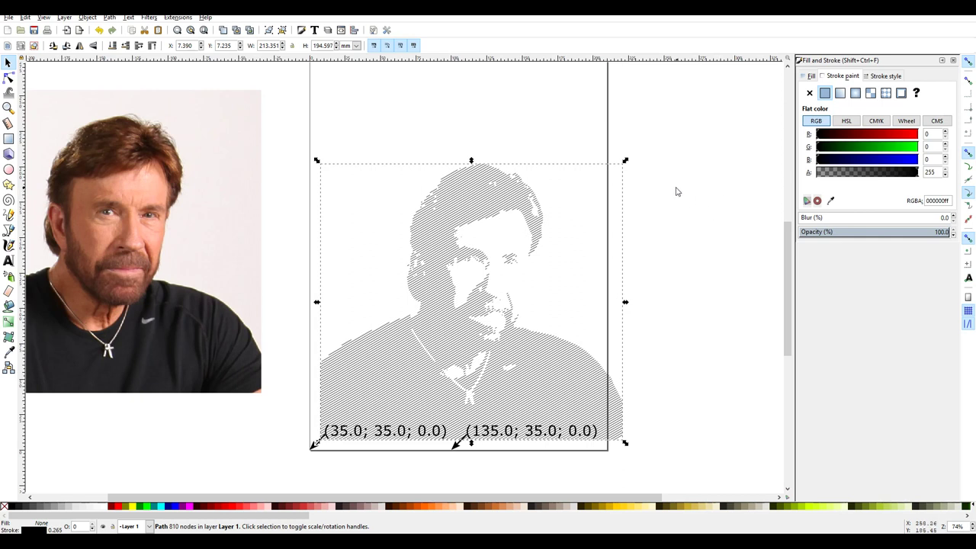
pyautogui.click(178, 17)
# Step: Run the J Tech Photonics Laser Tool on the hatched portrait, writing output.gcode to the Desktop
pyautogui.moveTo(228, 112)
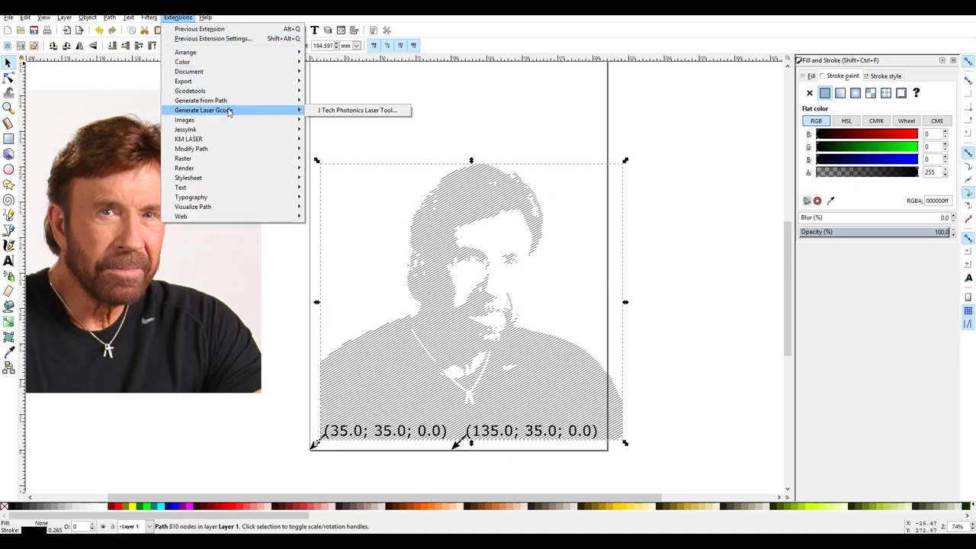
pyautogui.click(348, 111)
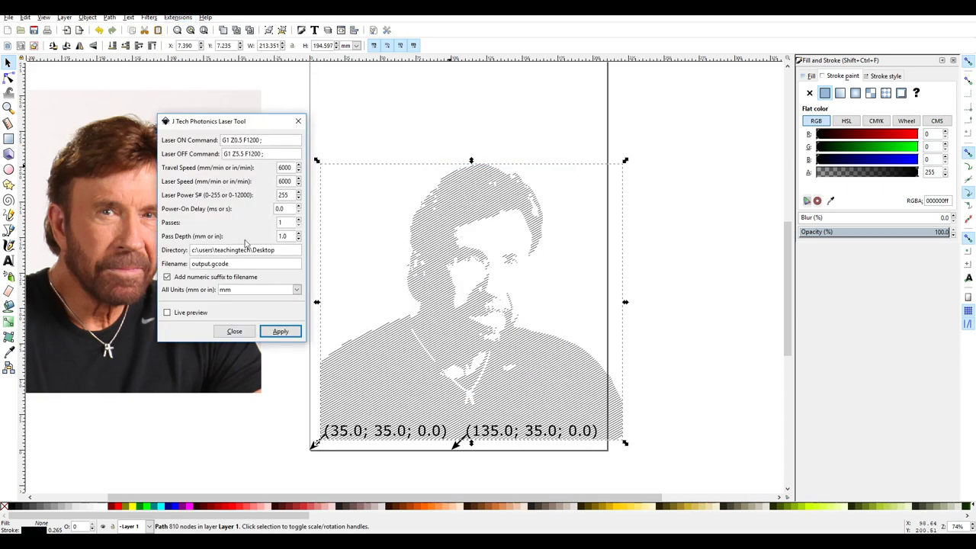
pyautogui.click(281, 333)
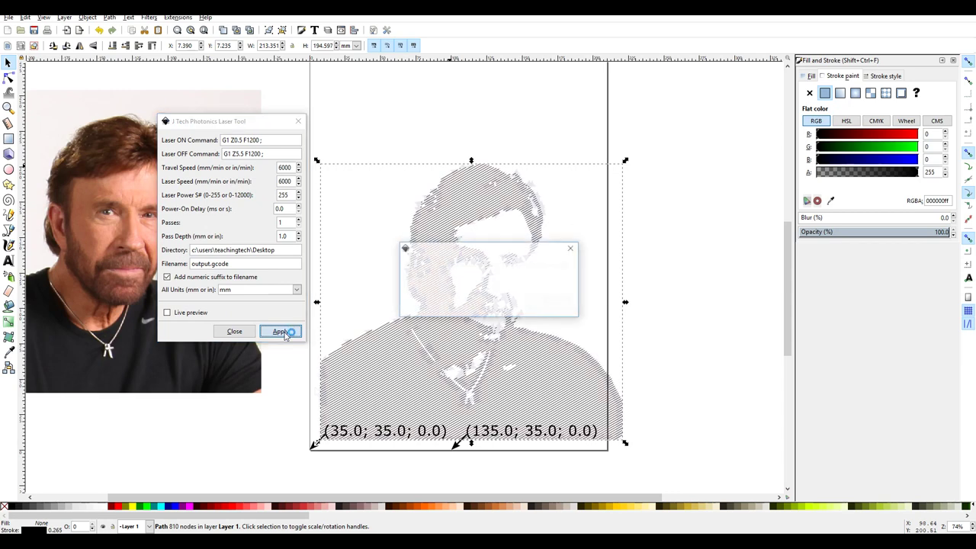